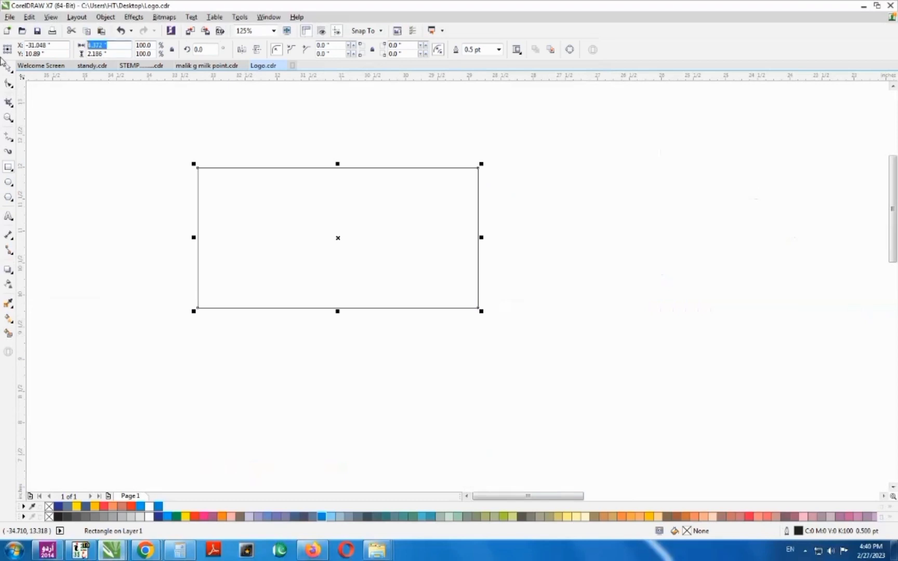
- Resize the rectangle to 5 by 2 inches and fully round its corners into a capsule shape
text(5)
key(Tab)
text(2)
key(Return)
key(F10)
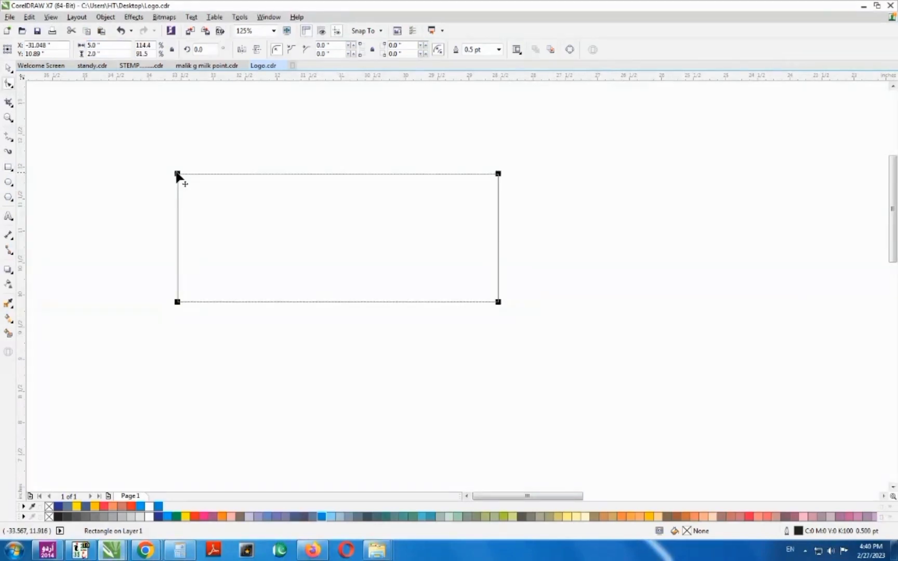
drag(178, 174, 337, 182)
click(9, 68)
- Draw a circle beside the capsule, set its size to 2 by 2 inches and remove its fill
click(8, 182)
drag(166, 268, 111, 206)
drag(118, 45, 4, 48)
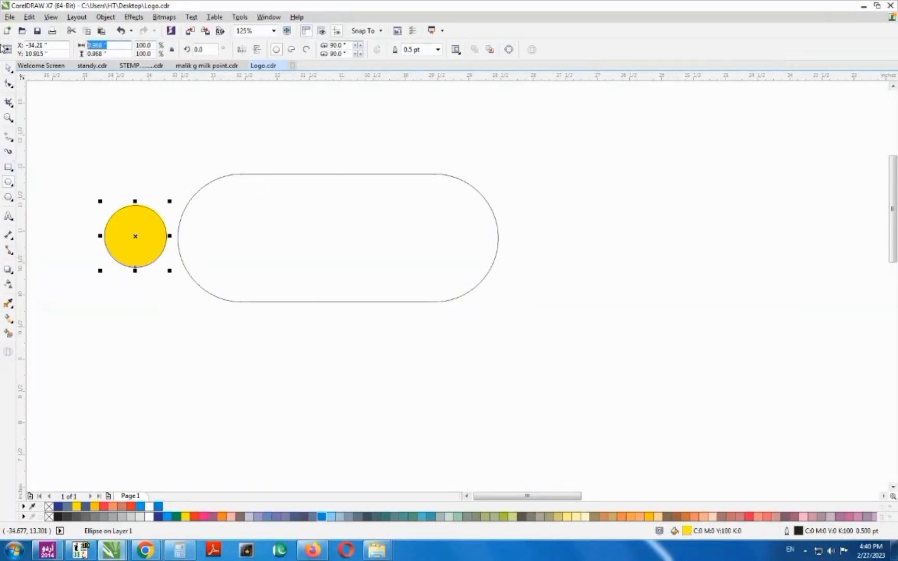
text(2)
key(Tab)
text(2)
key(Return)
click(6, 66)
click(49, 507)
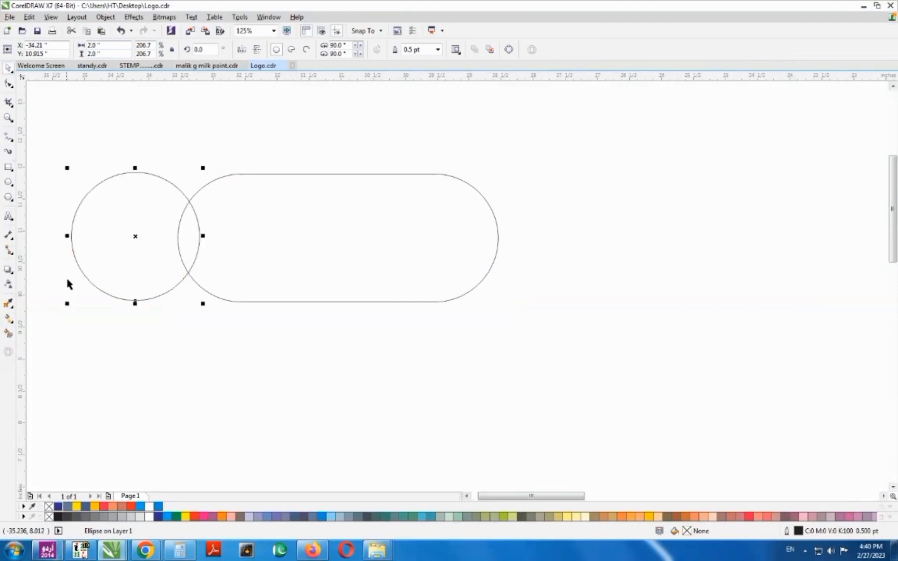
- Align the circle with the left end of the capsule
drag(56, 117, 520, 334)
key(l)
click(249, 159)
scroll(348, 105, up, 2)
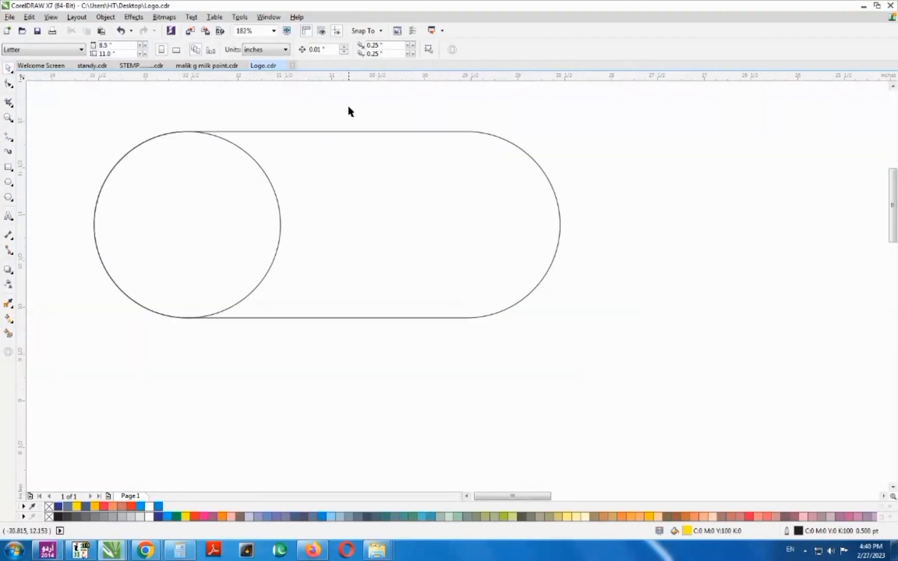
- Place a copy of the circle at the right end of the capsule, matching its rounded edge
click(207, 225)
drag(207, 224, 483, 229)
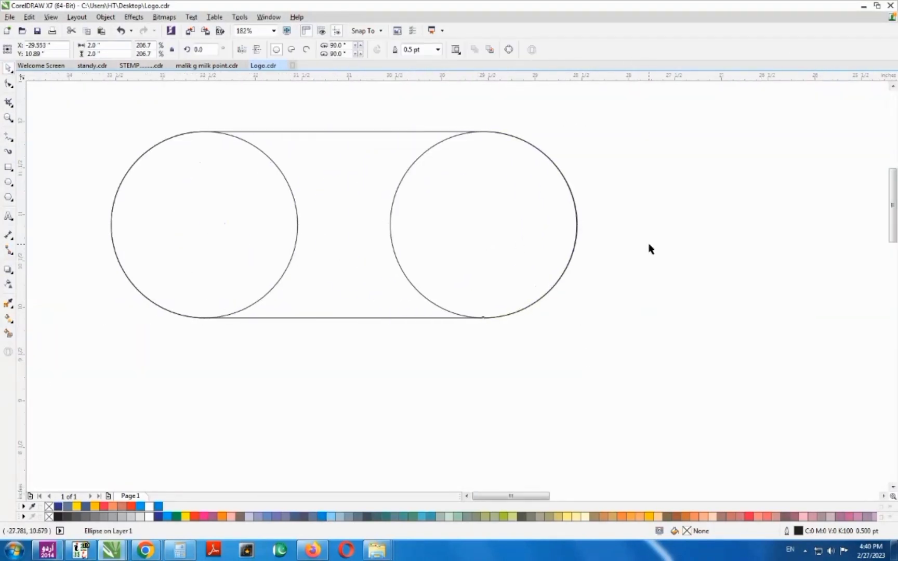
scroll(301, 109, up, 1)
shift+click(365, 156)
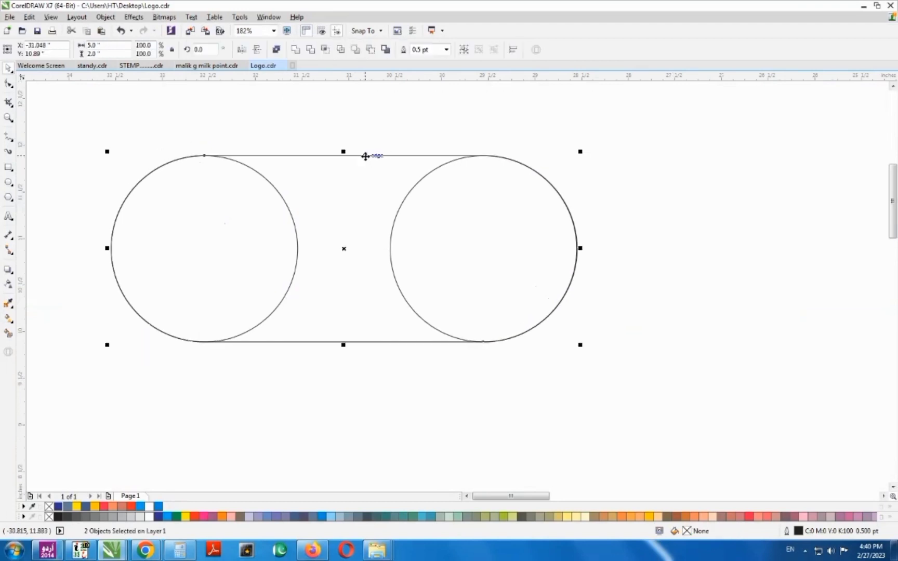
click(609, 163)
- Rotate a copy of the capsule and its circles about the right circle's centre to form the triangle's right side
key(F3)
drag(541, 154, 69, 392)
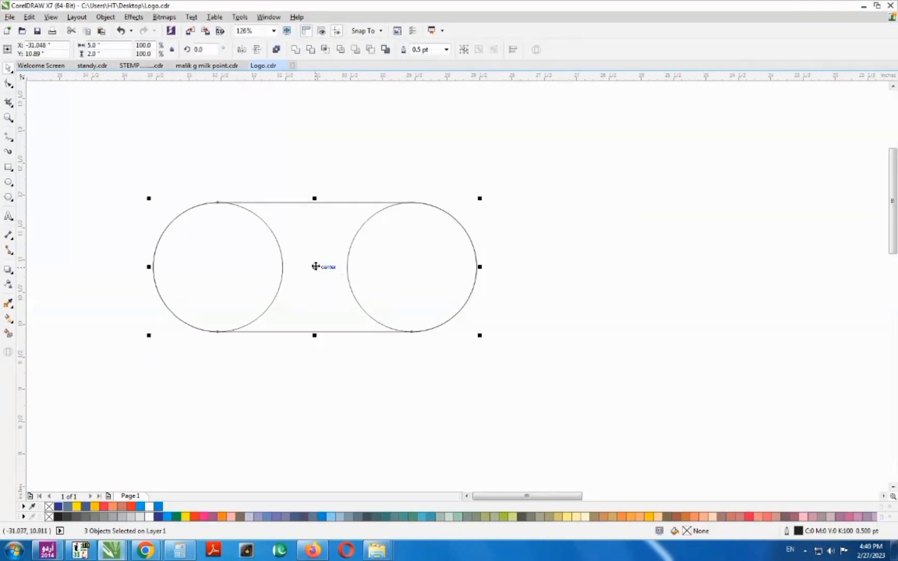
click(320, 269)
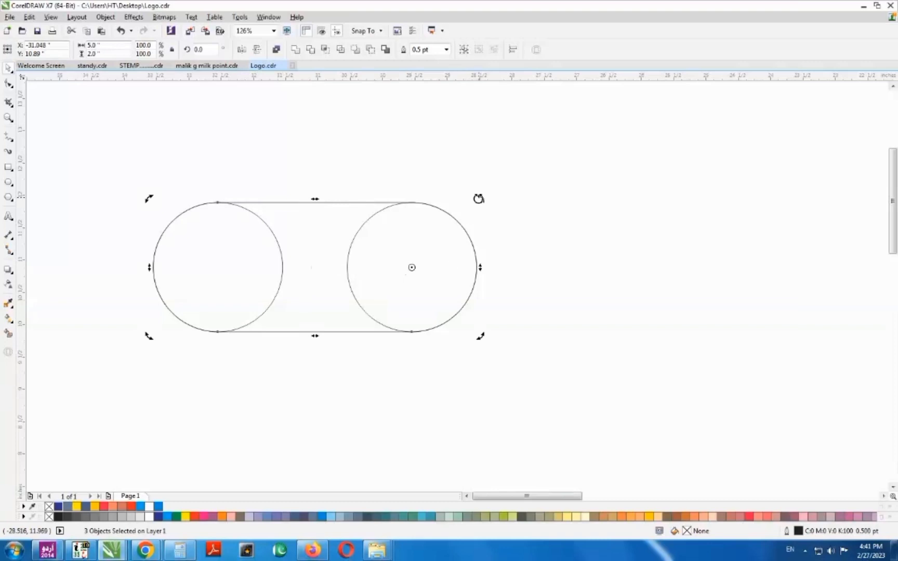
drag(479, 199, 462, 283)
right_click(462, 283)
key(F3)
key(F2)
- Rotate another copy of the horizontal capsule and its circles about the left circle's centre to close the triangle
drag(541, 391, 188, 134)
drag(617, 237, 252, 403)
click(487, 301)
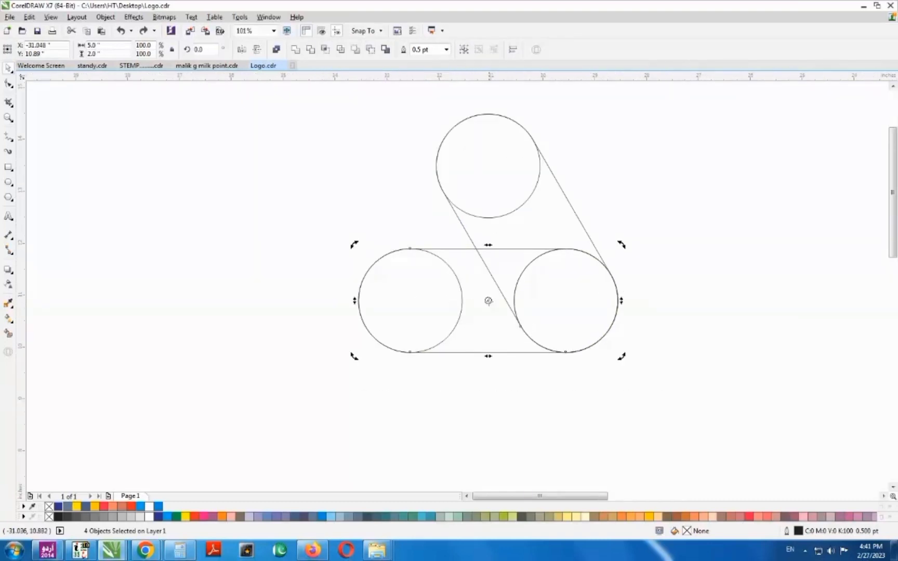
drag(621, 247, 461, 143)
click(251, 384)
- Select the whole construction and Smart Fill the region on the triangle's left side with blue (C100 M0 Y0 K0)
key(F3)
drag(251, 385, 567, 183)
key(shift+F2)
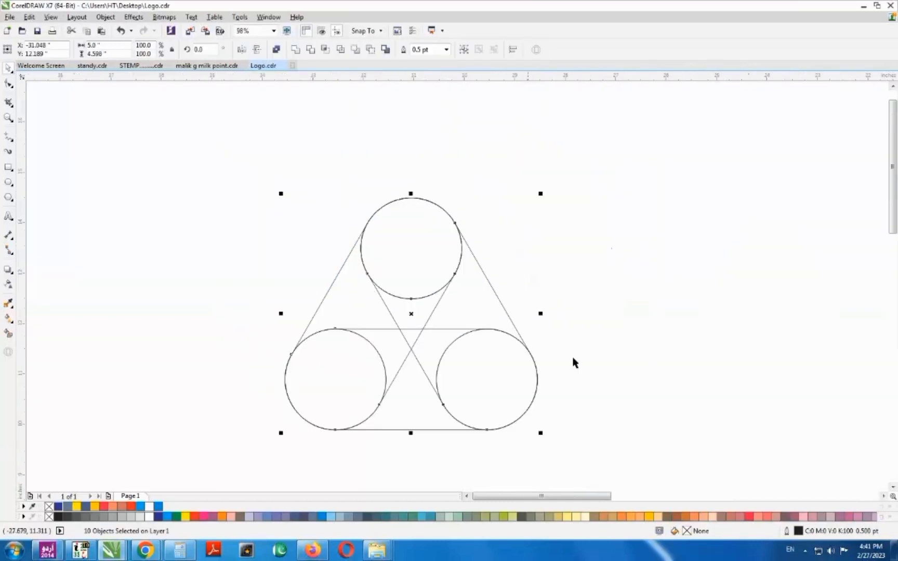
click(8, 335)
click(119, 50)
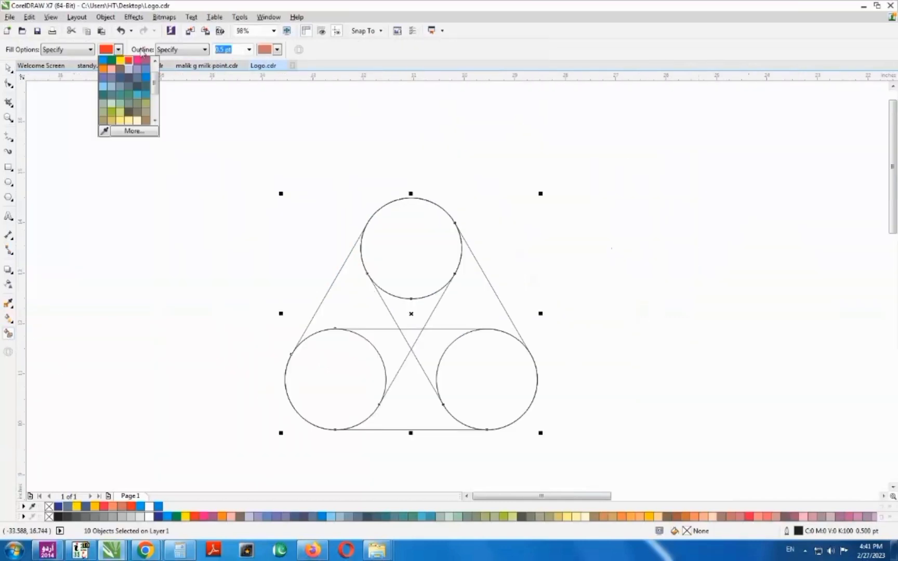
click(128, 60)
click(358, 295)
- Try to Smart Fill the gap below the top circle with blue, undoing each stray fill
click(405, 308)
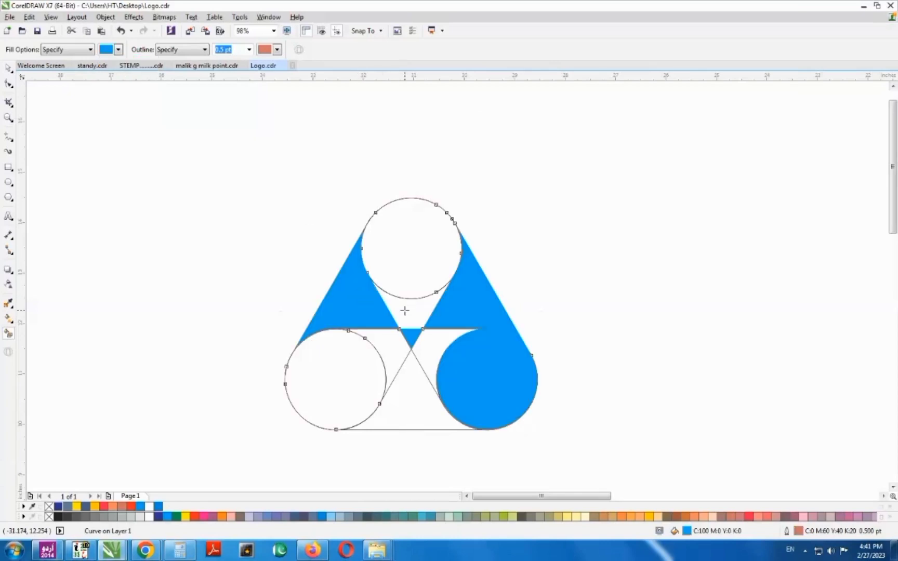
key(ctrl+z)
click(399, 296)
key(ctrl+z)
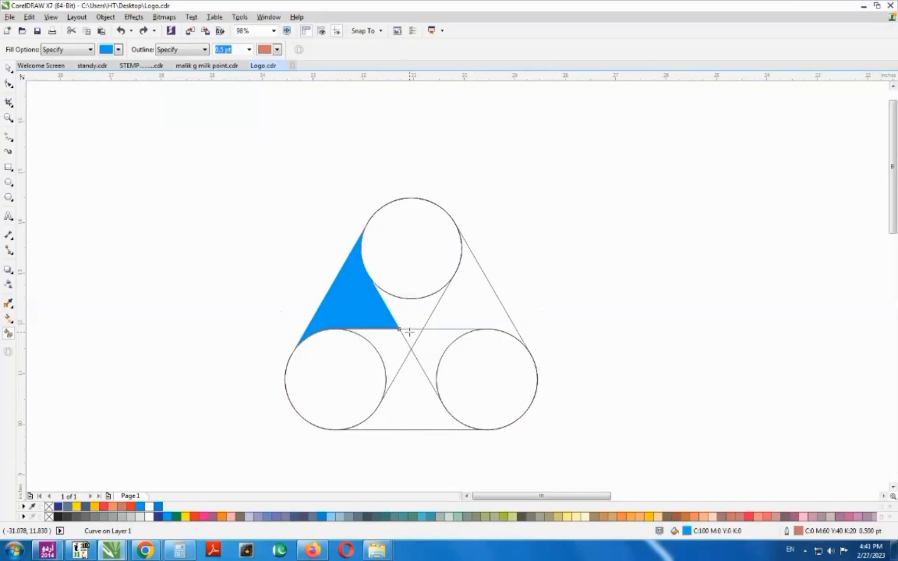
click(428, 317)
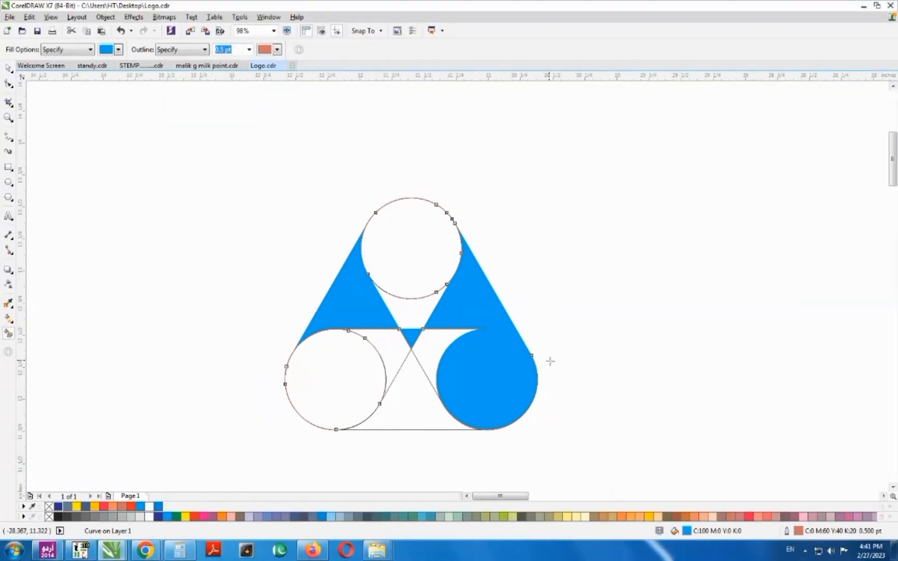
scroll(547, 360, up, 3)
key(ctrl+z)
- Smart Fill the small inverted triangle at the centre with blue, undoing the extra fill above it
click(482, 411)
click(471, 316)
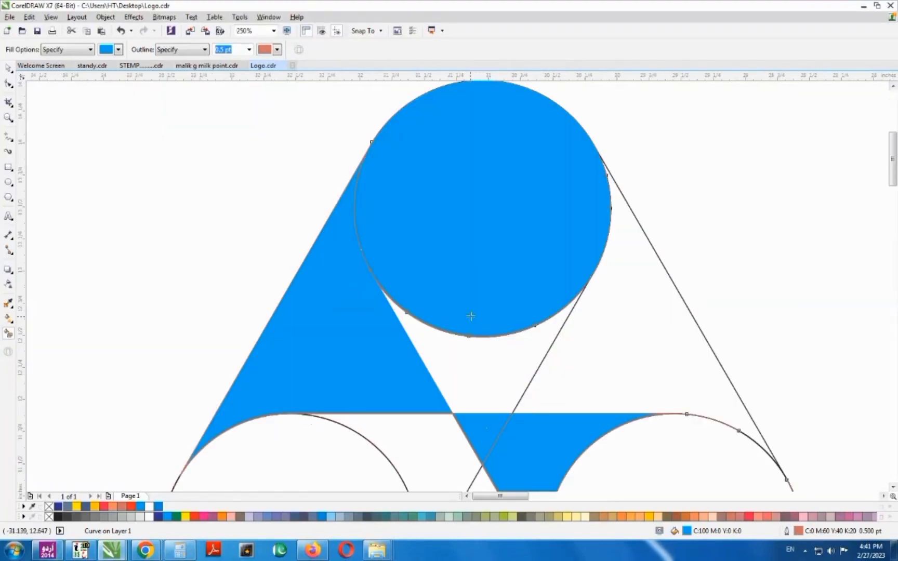
key(ctrl+z)
key(space)
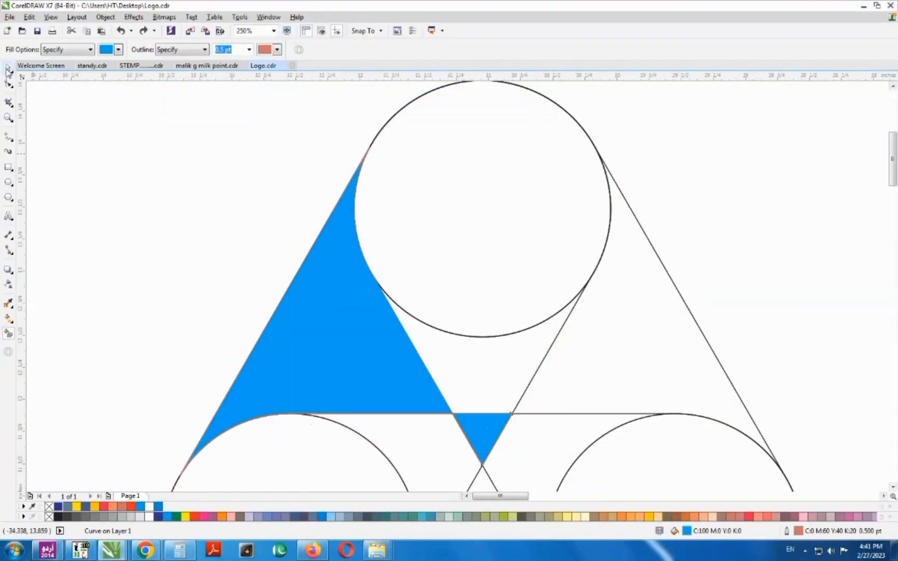
- Fill the top circle with Sky Blue
click(474, 337)
click(158, 507)
scroll(593, 387, down, 3)
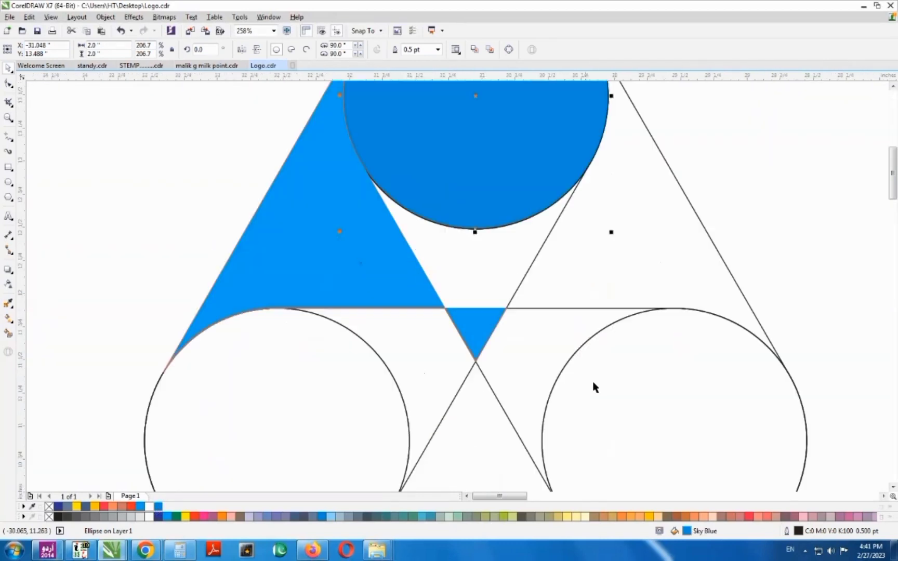
scroll(357, 327, down, 2)
- Try again to Smart Fill the gap between the top circle and the small central triangle, and undo the fill
drag(175, 465, 598, 135)
click(8, 333)
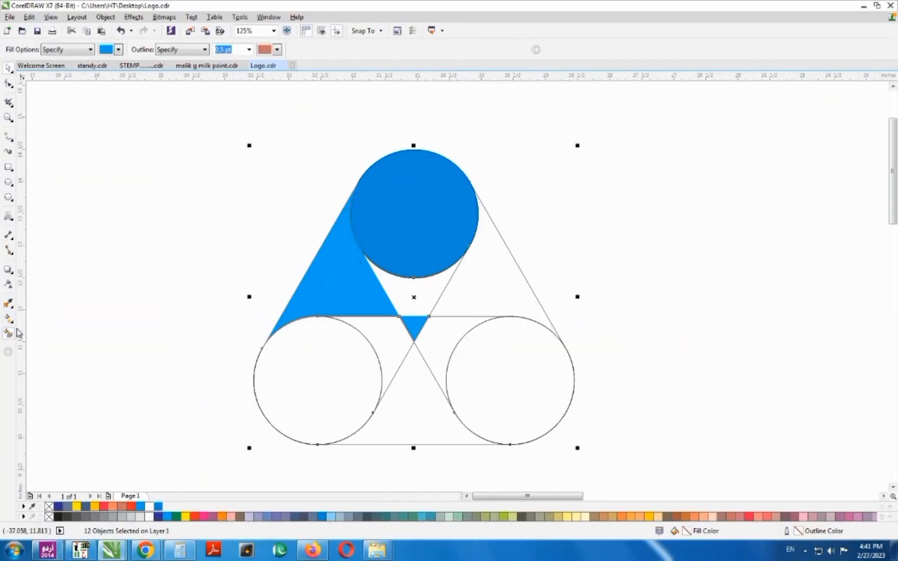
click(445, 285)
key(ctrl+z)
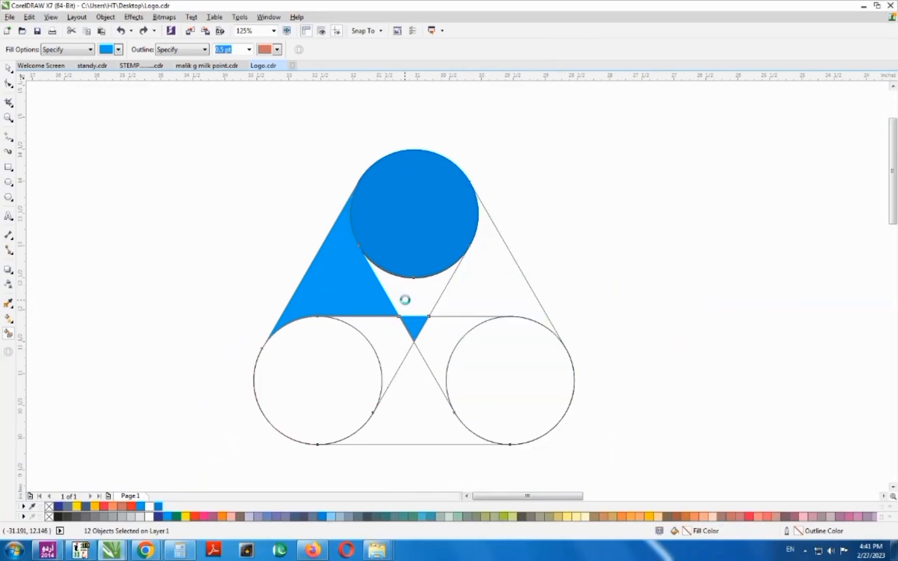
key(ctrl+shift+z)
key(ctrl+z)
key(ctrl+shift+z)
key(ctrl+z)
key(ctrl+shift+z)
key(ctrl+z)
click(8, 68)
scroll(296, 177, down, 1)
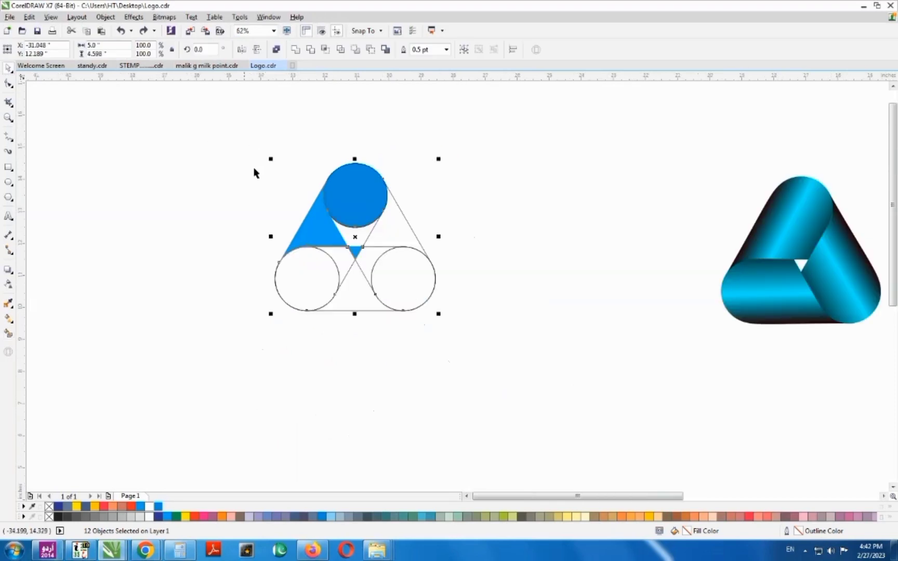
- Try to fill the gap below the top circle with the blue sampled from the left piece, and undo it
click(566, 355)
key(F2)
drag(271, 167, 507, 307)
click(372, 236)
shift+click(285, 257)
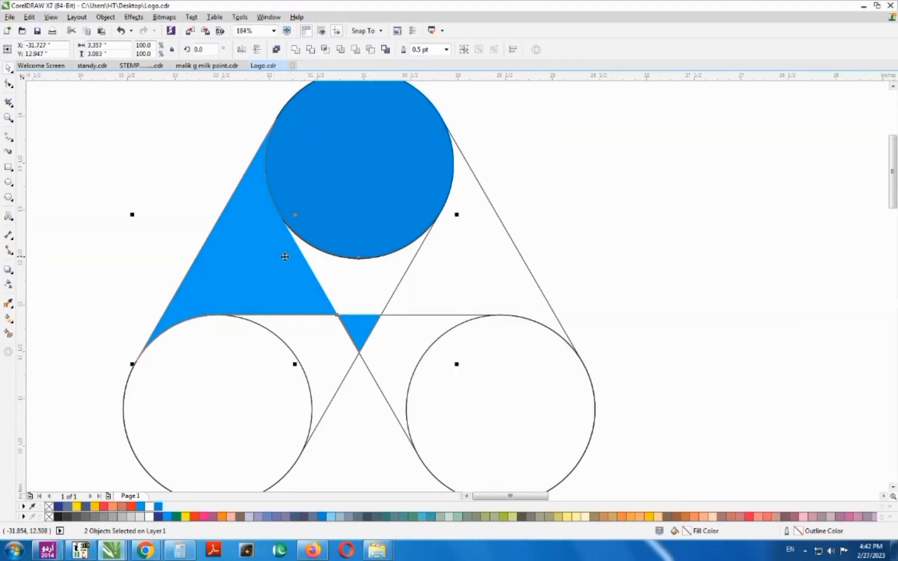
click(9, 303)
click(252, 284)
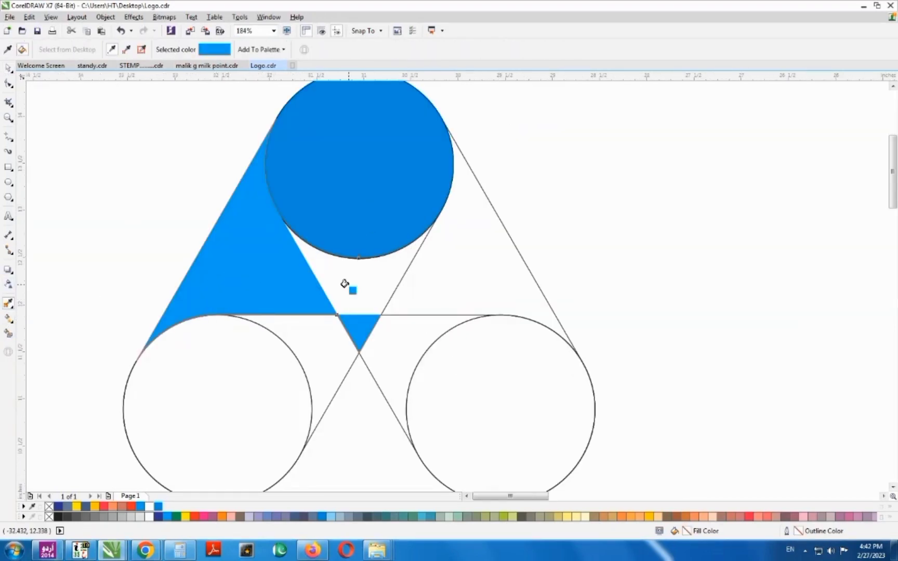
click(338, 277)
key(ctrl+z)
- Select the whole construction and Smart Fill the gap between the top circle and the central triangle with blue
scroll(135, 259, down, 1)
click(7, 68)
drag(66, 134, 482, 420)
click(9, 334)
click(281, 249)
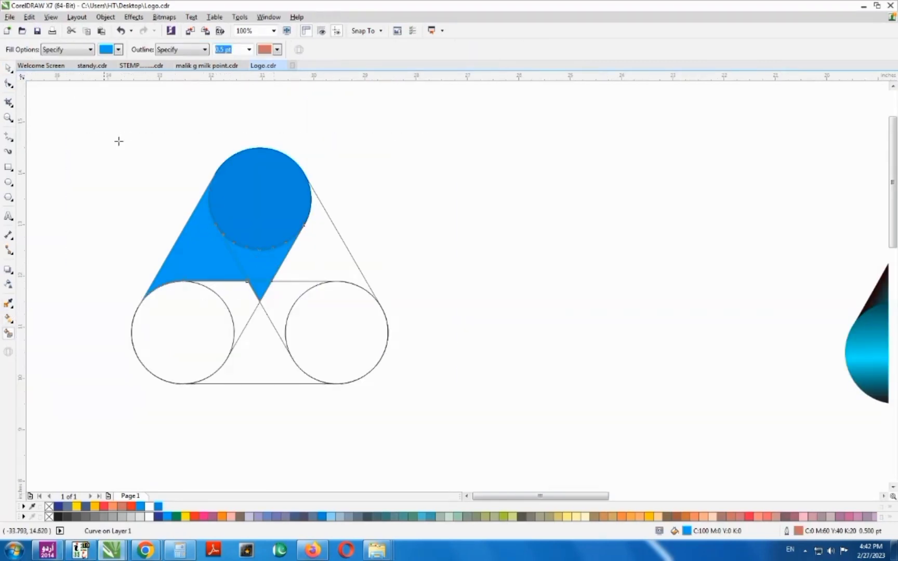
- Remove the outlines from the top circle and the adjoining blue pieces, and select these pieces together
click(10, 70)
key(F2)
drag(85, 145, 563, 411)
click(344, 204)
shift+click(242, 266)
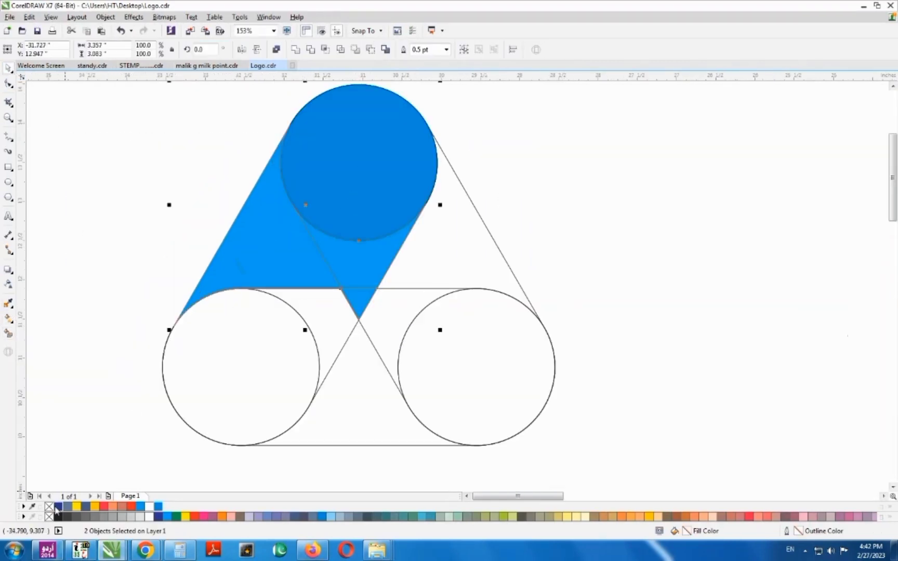
right_click(49, 507)
click(354, 266)
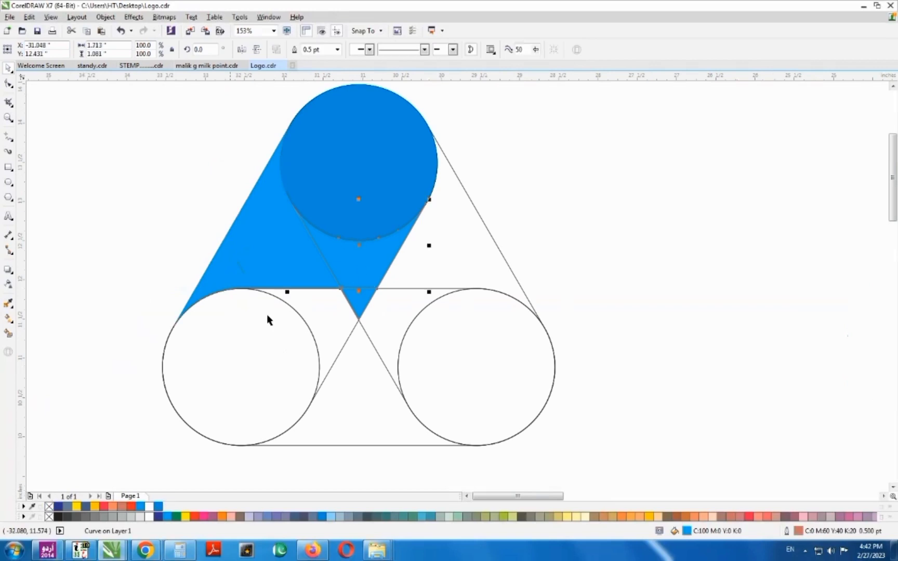
shift+click(261, 244)
shift+click(365, 262)
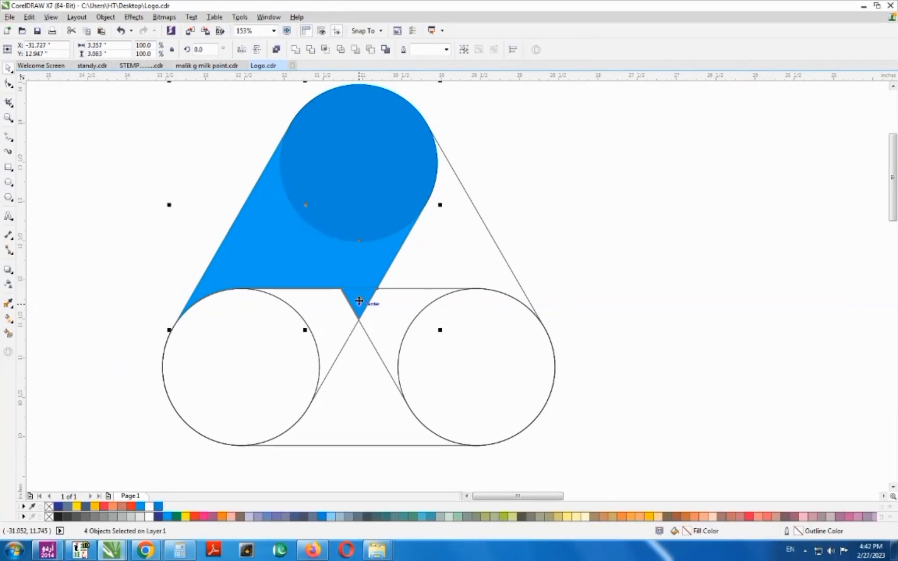
- Make the blue pieces one uniform colour and place a copy of the combined shape left of the circle construction
drag(361, 301, 155, 284)
key(ctrl+z)
click(289, 260)
key(shift+Page_Up)
scroll(356, 182, down, 2)
drag(364, 249, 208, 259)
right_click(208, 260)
click(279, 161)
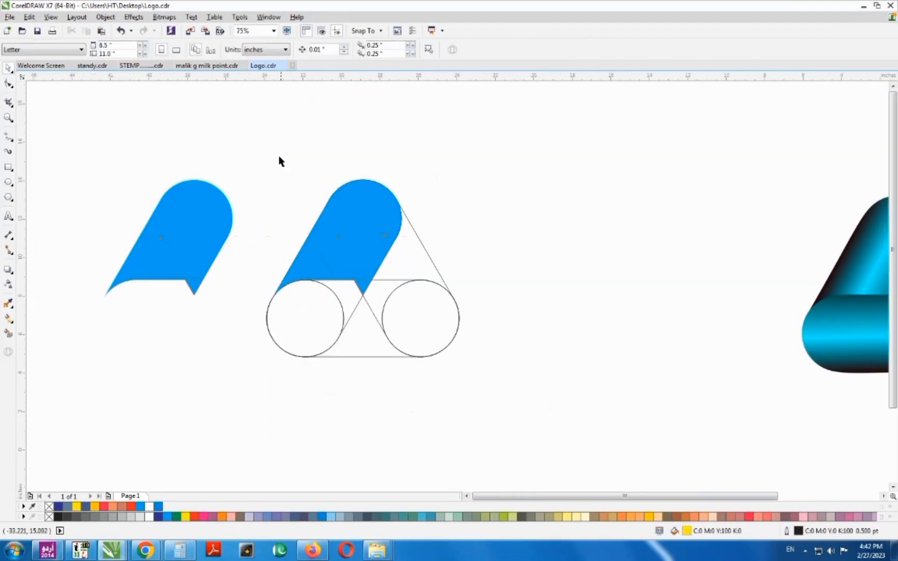
- Rotate the descending guide line in the copied shape's lower tip to about 312 degrees
scroll(377, 292, up, 2)
scroll(376, 292, up, 2)
click(329, 259)
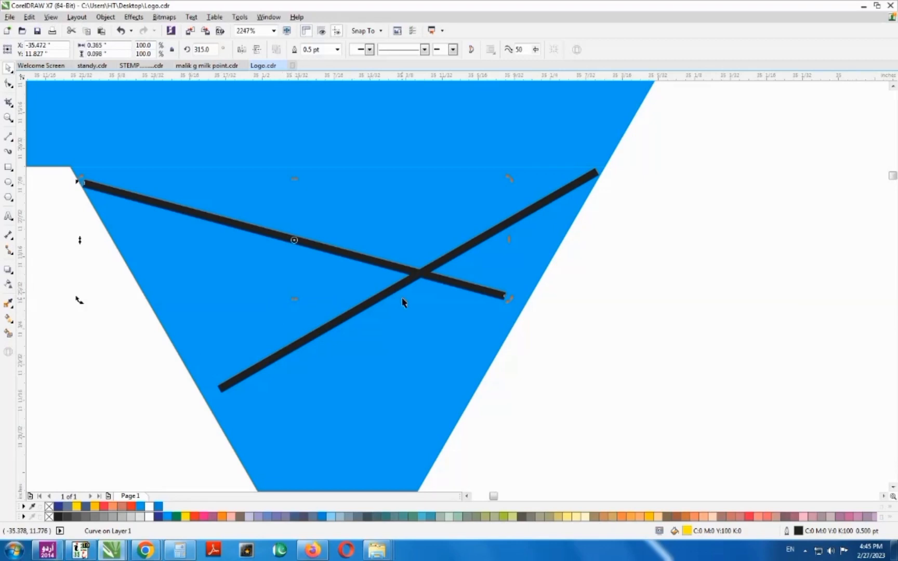
click(598, 274)
scroll(449, 243, down, 2)
key(F2)
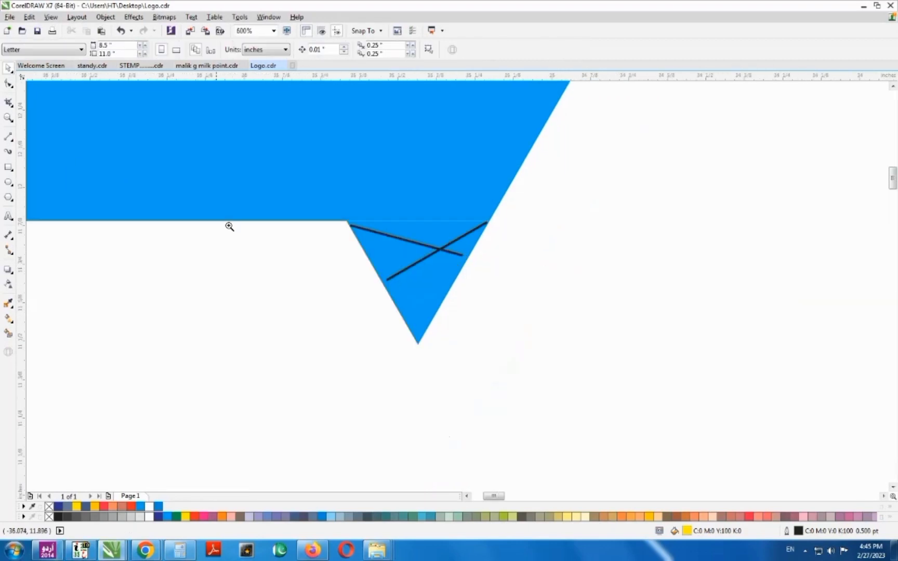
drag(236, 199, 575, 305)
click(540, 287)
click(551, 289)
key(Escape)
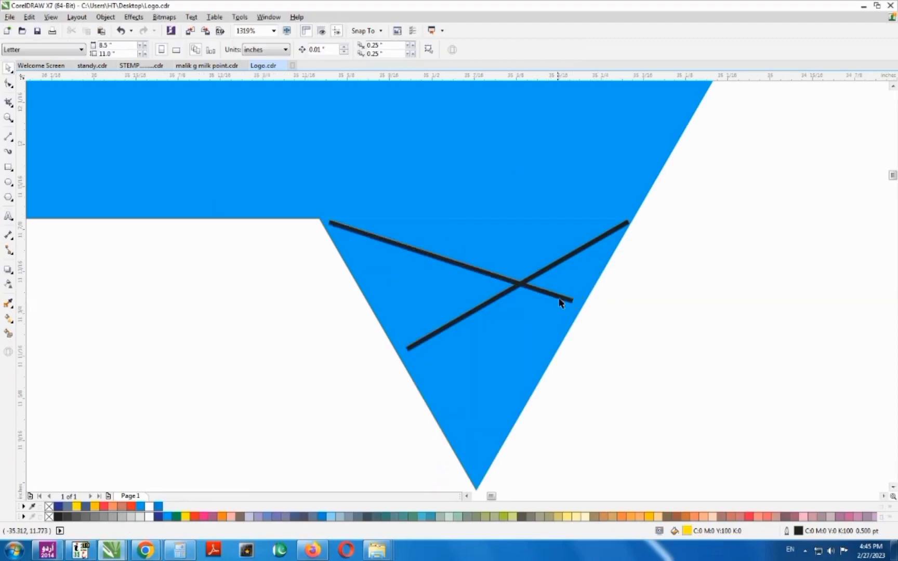
- Move the lower end node of the descending guide line onto the right edge of the blue tip
click(532, 276)
click(550, 292)
click(553, 296)
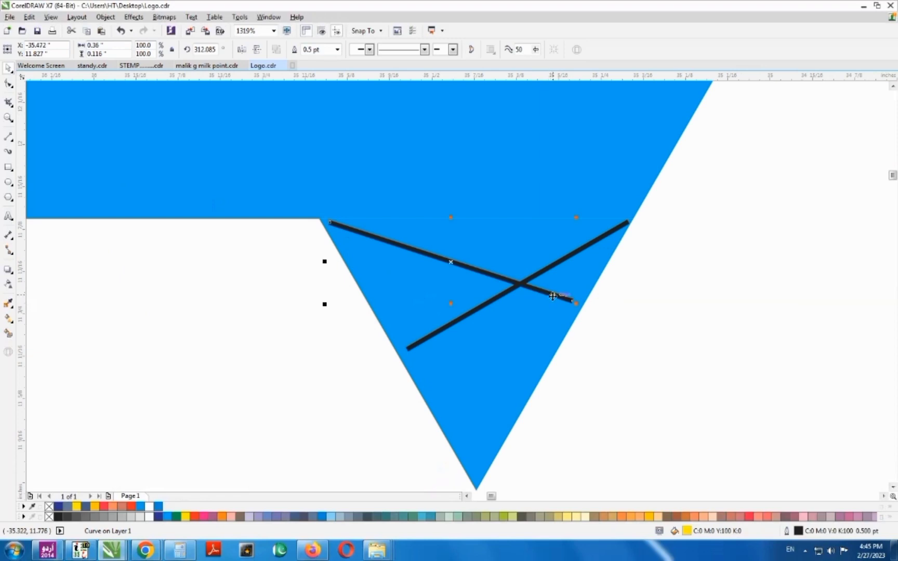
key(F10)
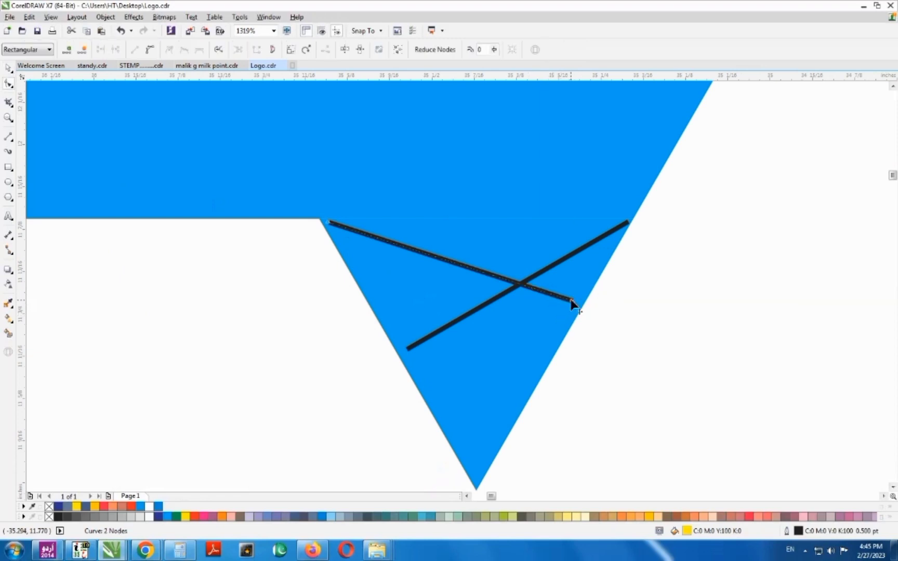
drag(572, 299, 562, 336)
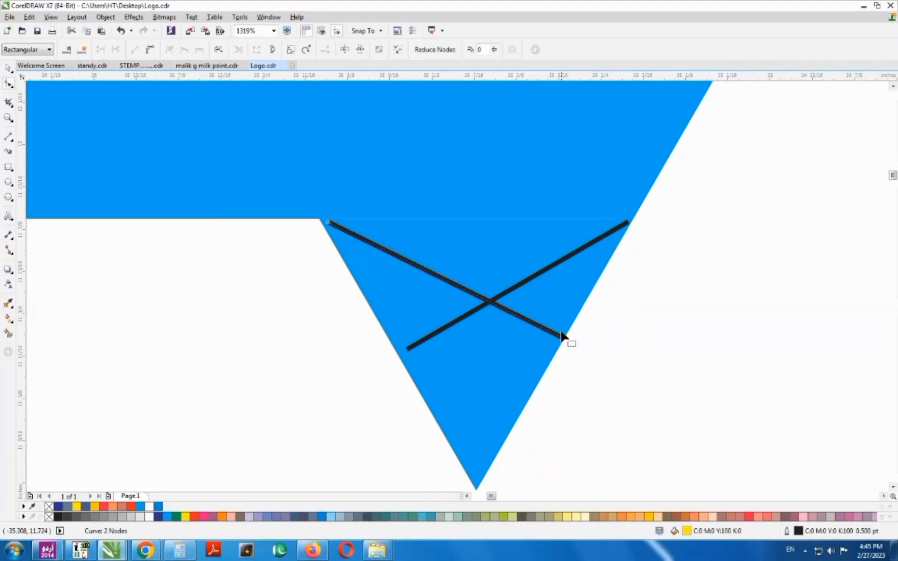
- Extend the lower end of the other guide line just past the left edge of the blue tip
click(456, 319)
click(407, 349)
drag(407, 349, 385, 347)
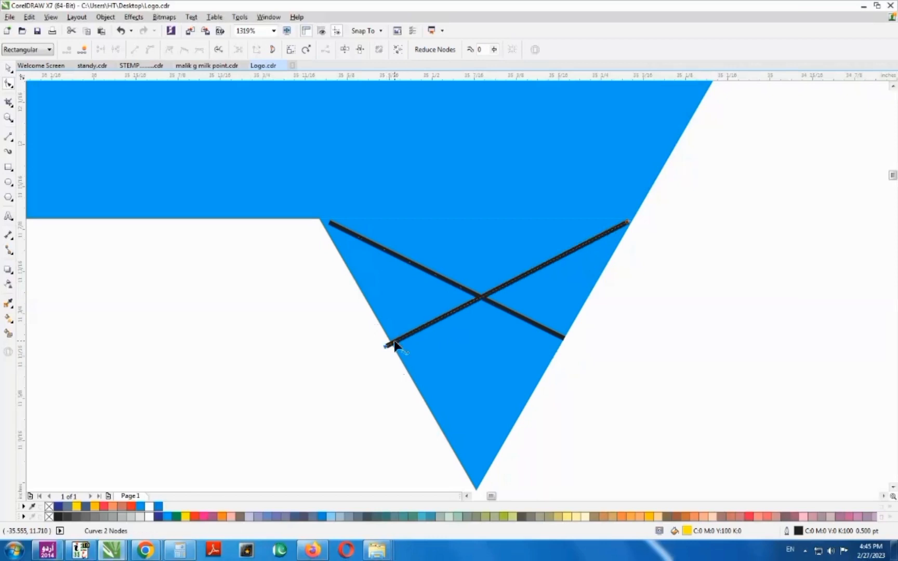
click(8, 68)
scroll(349, 251, down, 6)
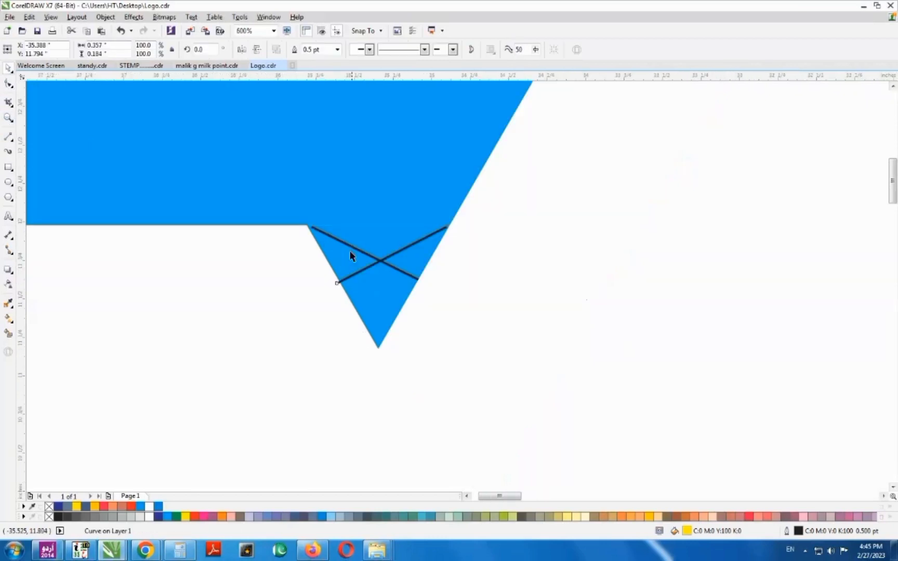
- Create a copy of the left blue shape and its guide lines rotated 120 degrees about the guide lines' crossing
click(394, 221)
drag(473, 337, 110, 4)
click(342, 207)
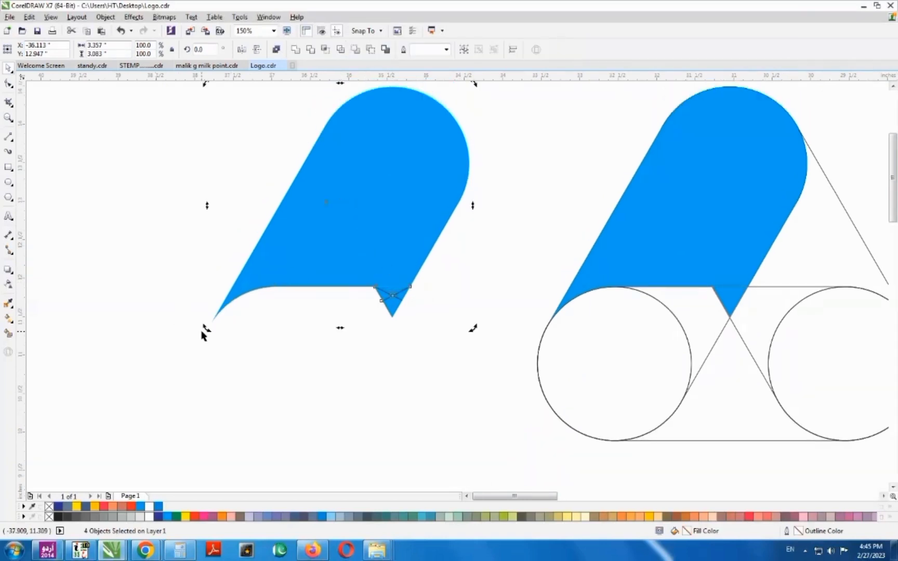
drag(204, 335, 438, 354)
scroll(283, 208, down, 2)
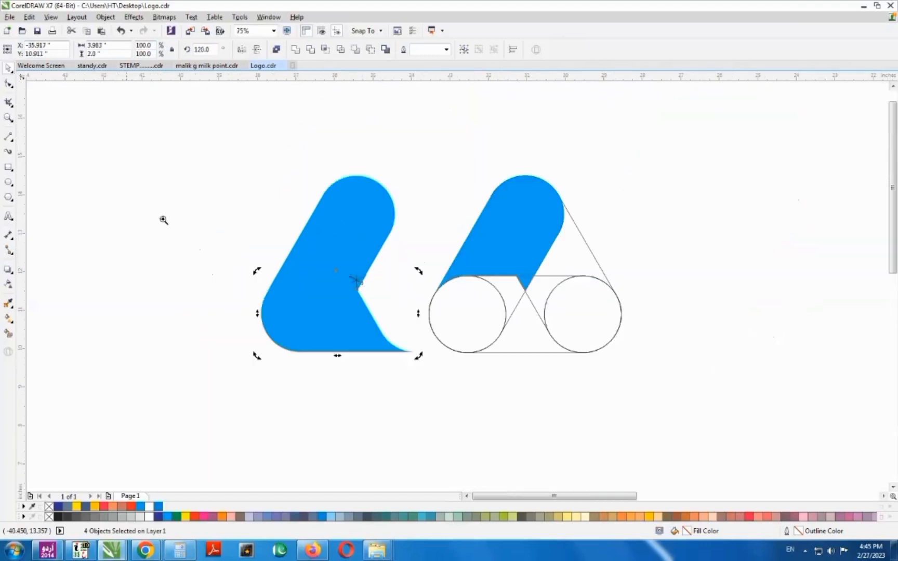
- Try repeating the rotated copy to add a third bar at 240 degrees
key(ctrl+z)
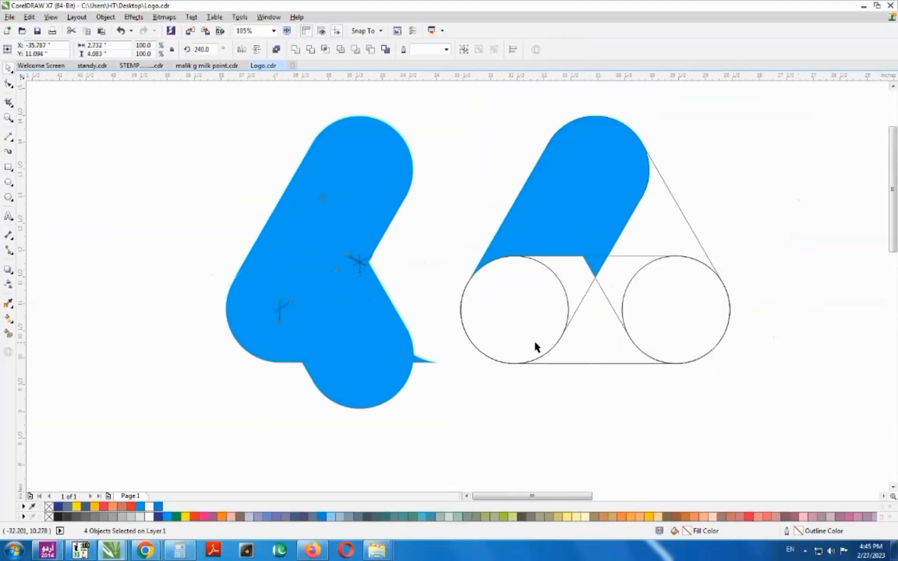
key(ctrl+shift+z)
click(401, 284)
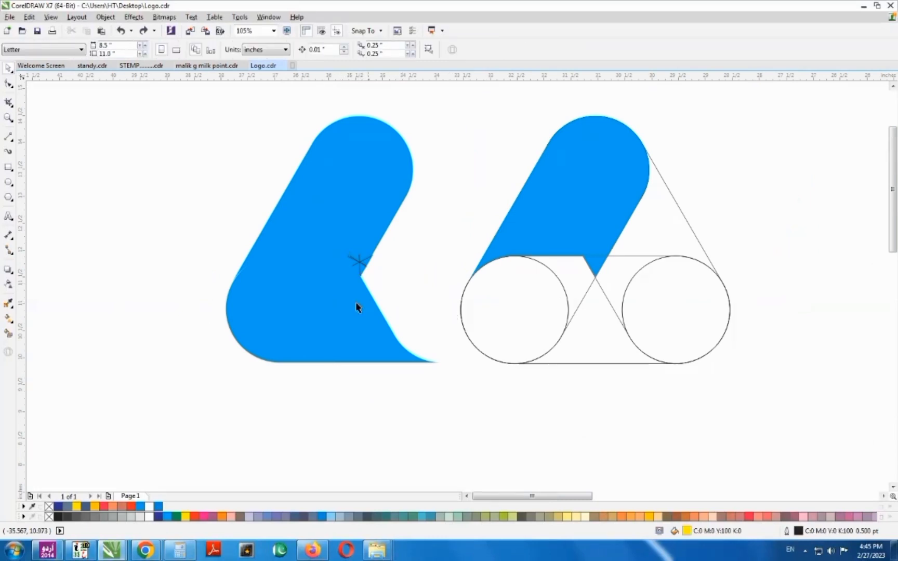
click(359, 330)
click(382, 264)
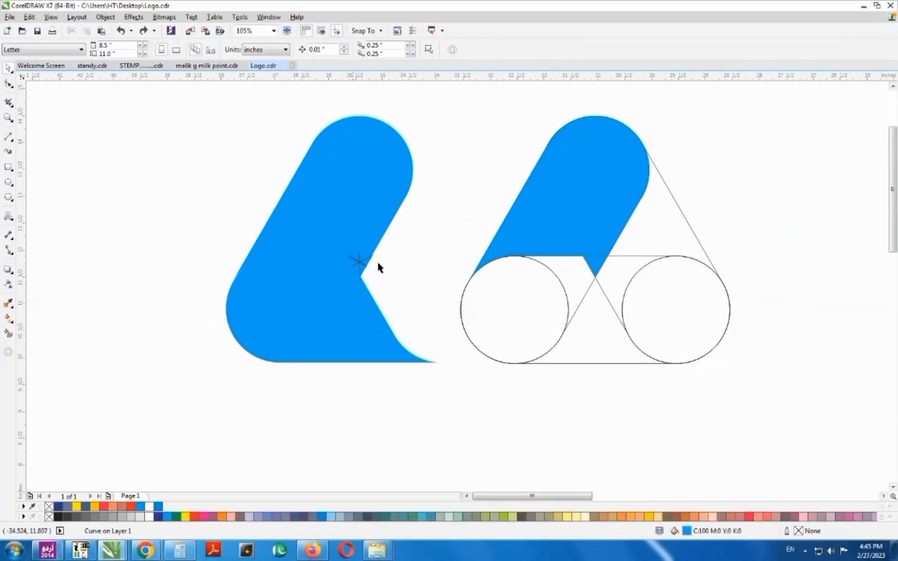
- Delete one of the overlapping guide lines where the two blue bars meet
scroll(381, 262, up, 5)
click(239, 293)
key(Delete)
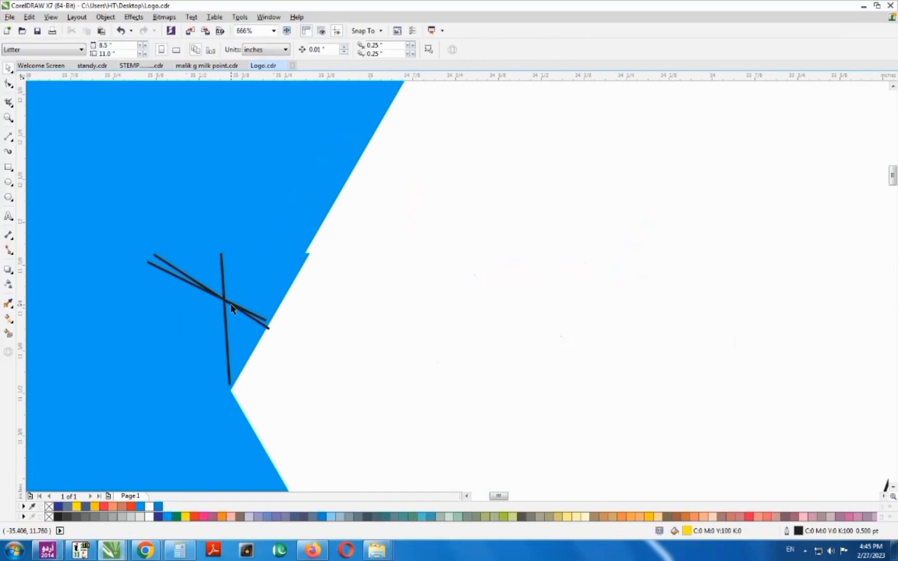
- Create a copy of the lower bar rotated to 240 degrees about the guide lines' crossing, closing the triangle
scroll(425, 313, down, 4)
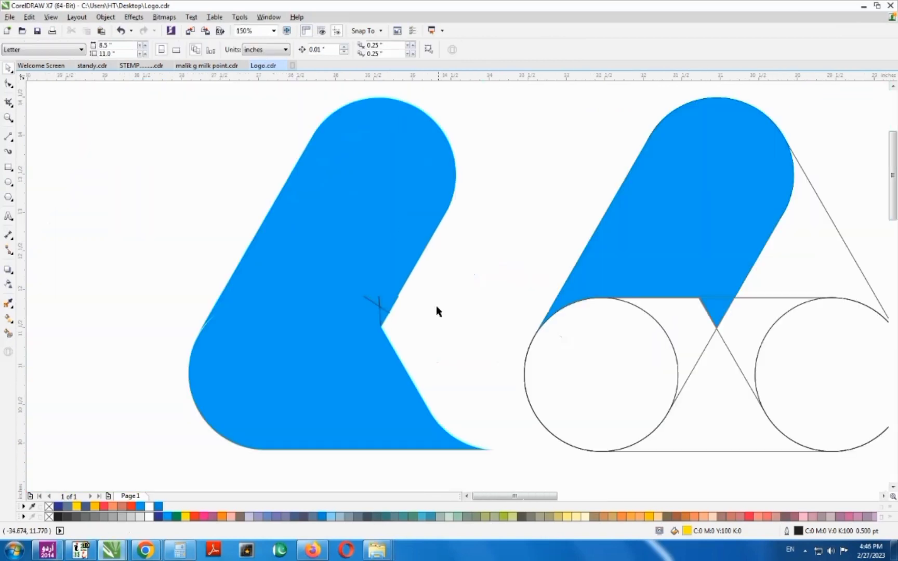
scroll(239, 308, down, 1)
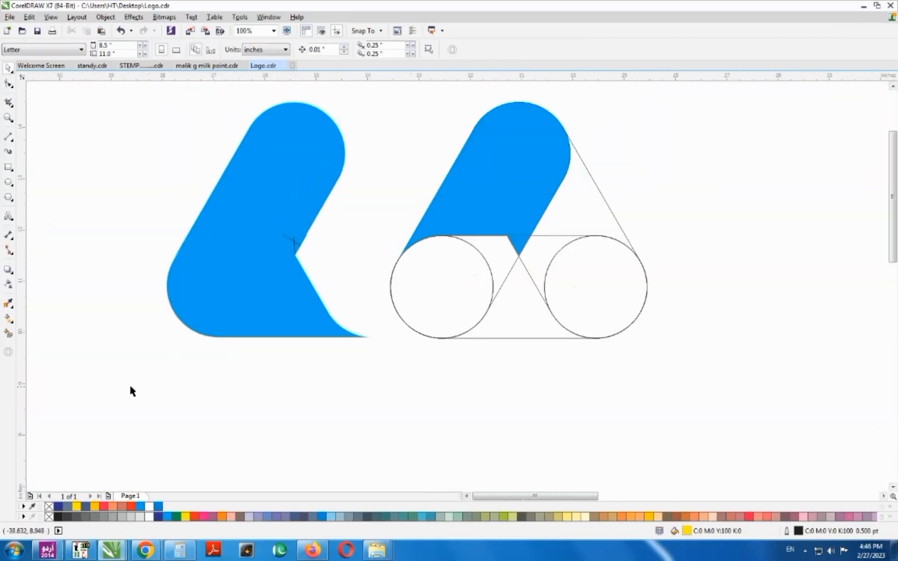
drag(130, 390, 381, 209)
scroll(265, 280, up, 1)
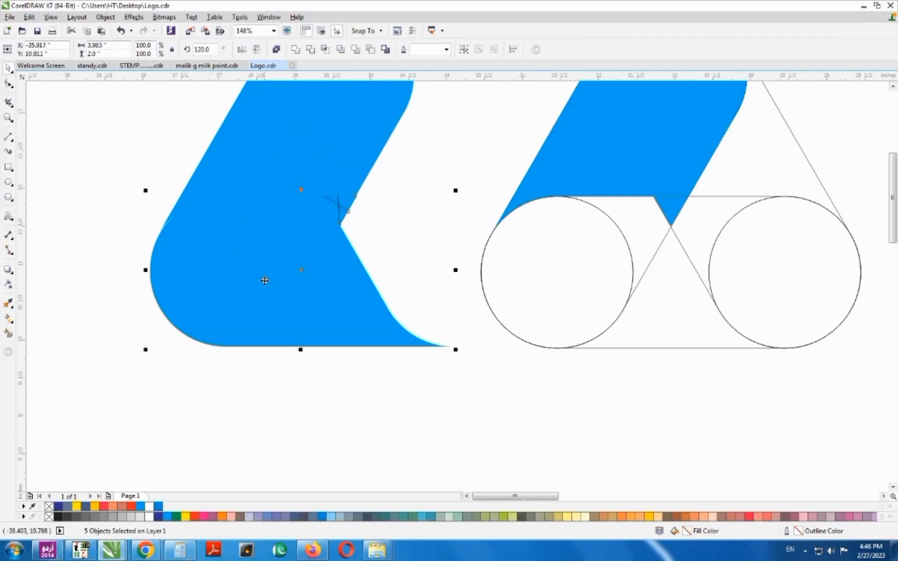
click(276, 298)
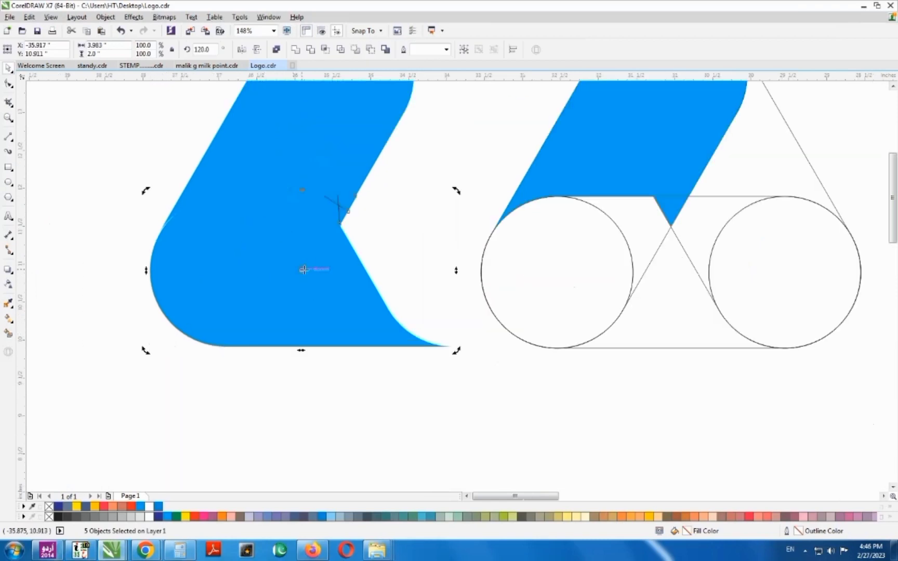
drag(339, 215, 338, 205)
drag(140, 355, 502, 273)
right_click(502, 273)
scroll(474, 295, down, 1)
- Delete the remaining guide lines around the small triangular opening in the middle of the logo
key(F2)
drag(189, 381, 631, 81)
drag(567, 204, 398, 362)
key(Delete)
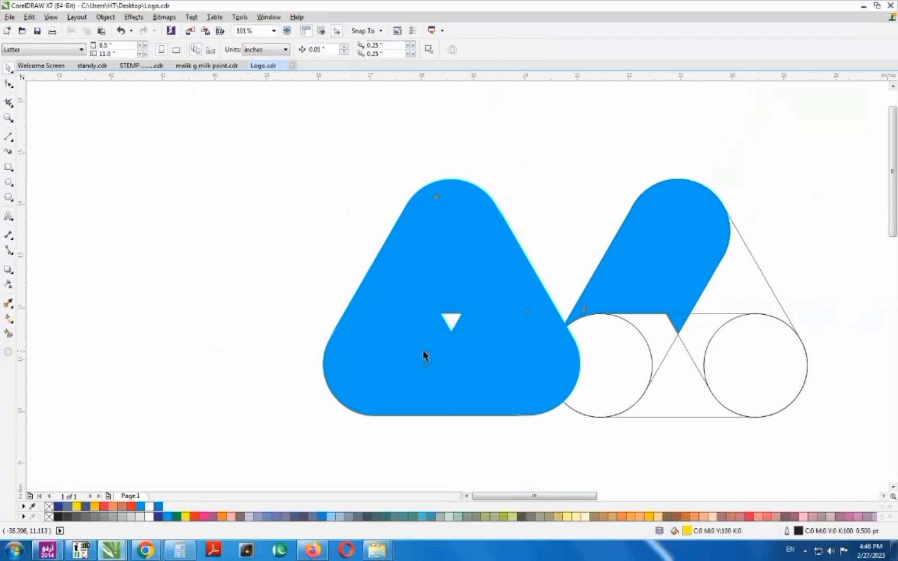
click(395, 271)
click(557, 451)
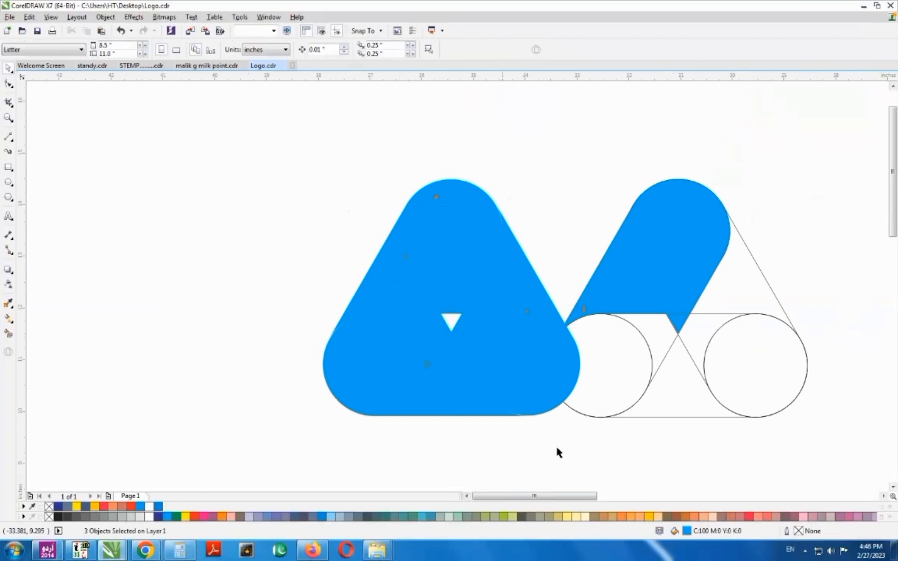
click(384, 376)
shift+click(423, 312)
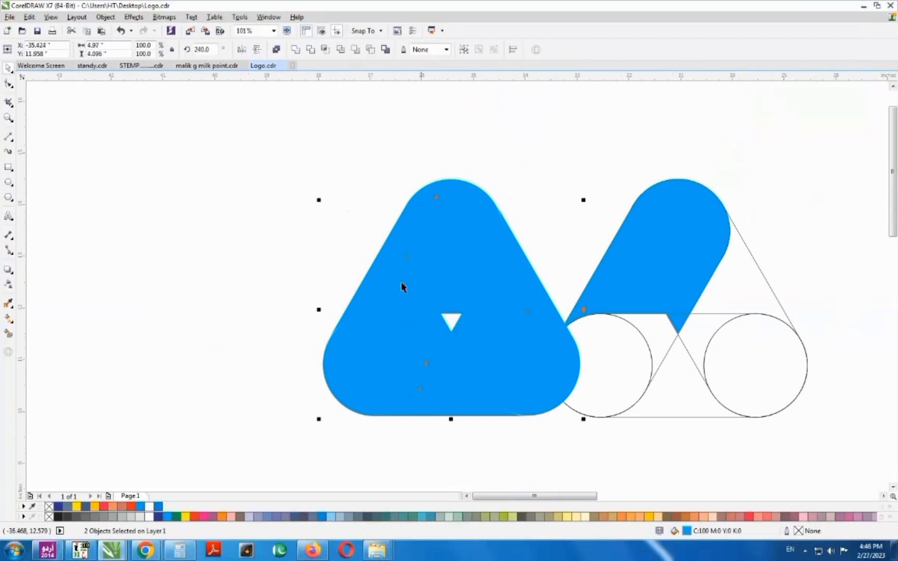
click(470, 454)
- Delete the stray nodes in the interior and near the lower edge of the bottom bar with the Shape tool
click(404, 377)
key(F2)
drag(241, 261, 638, 465)
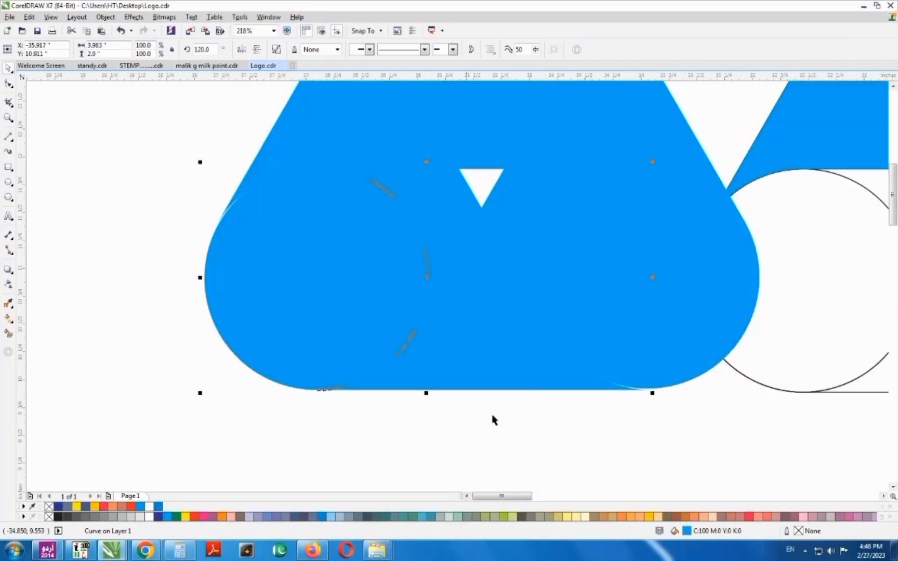
key(F10)
drag(428, 301, 361, 361)
key(Delete)
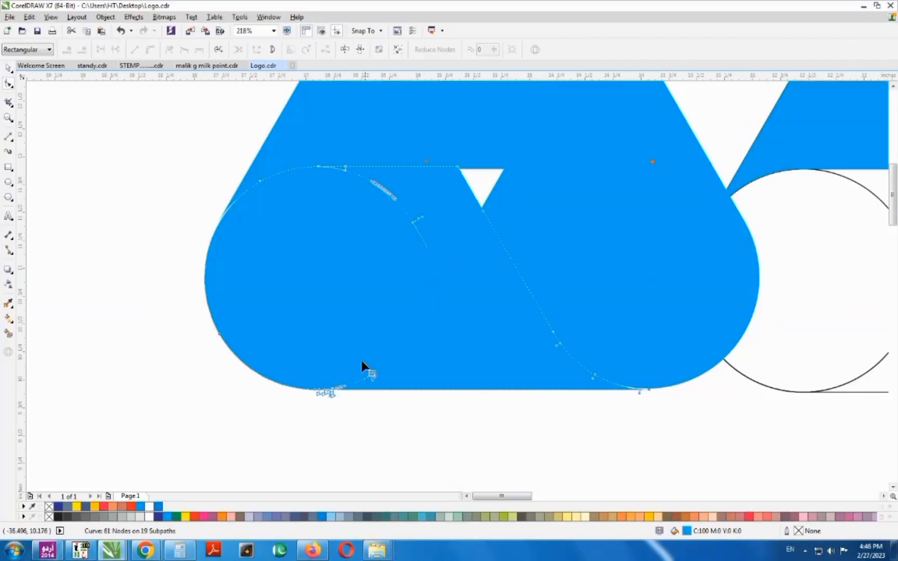
drag(368, 398, 372, 400)
key(Delete)
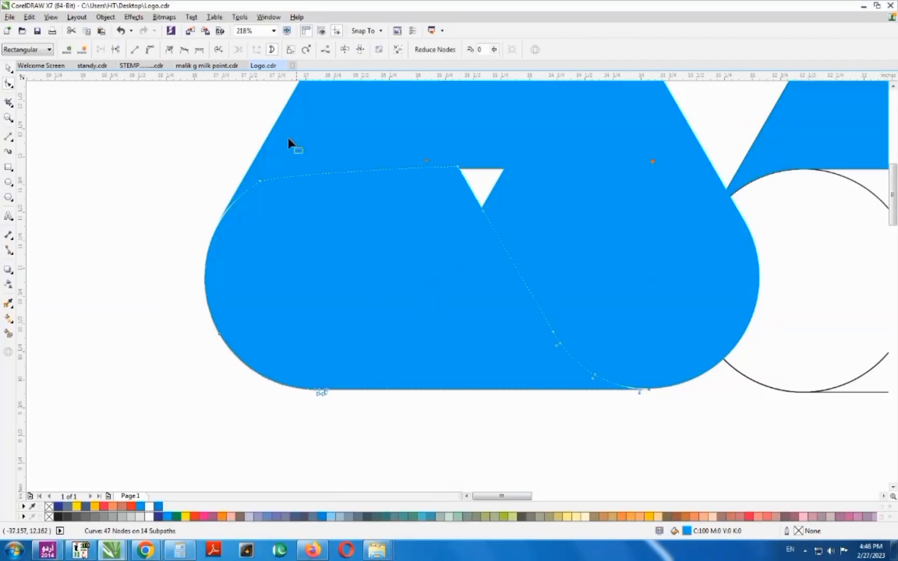
- Try to delete the row of stray nodes along the bottom bar's upper arc
drag(289, 140, 422, 239)
drag(301, 205, 483, 124)
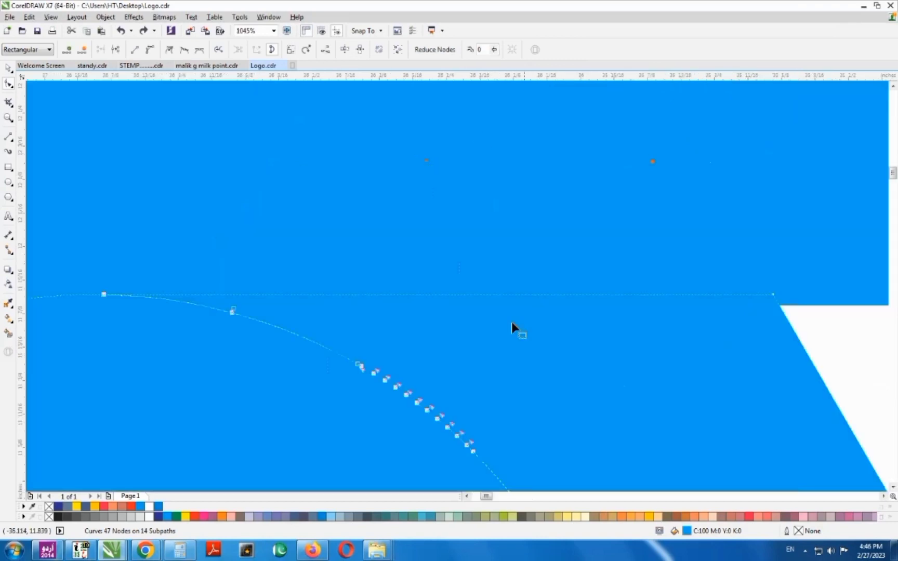
key(Delete)
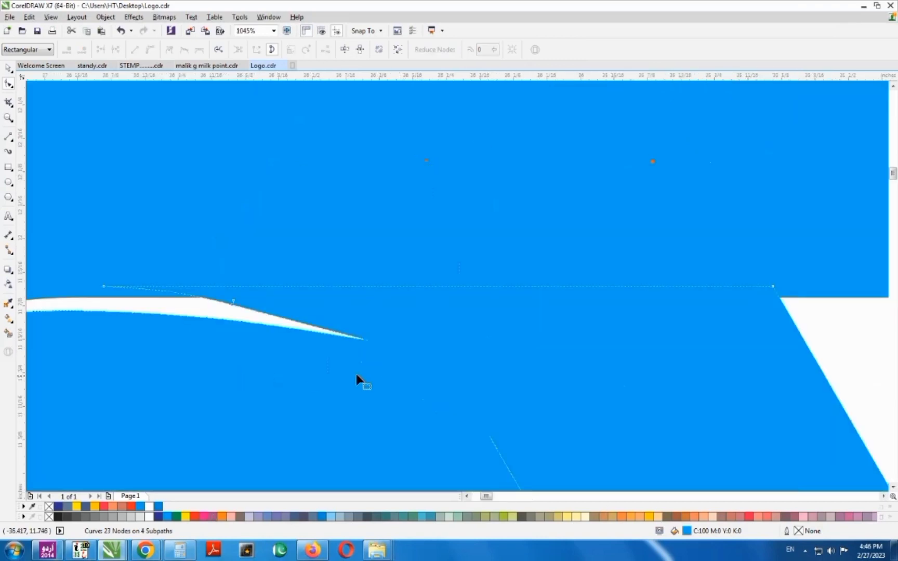
key(ctrl+z)
scroll(372, 372, down, 1)
key(F2)
drag(104, 275, 603, 444)
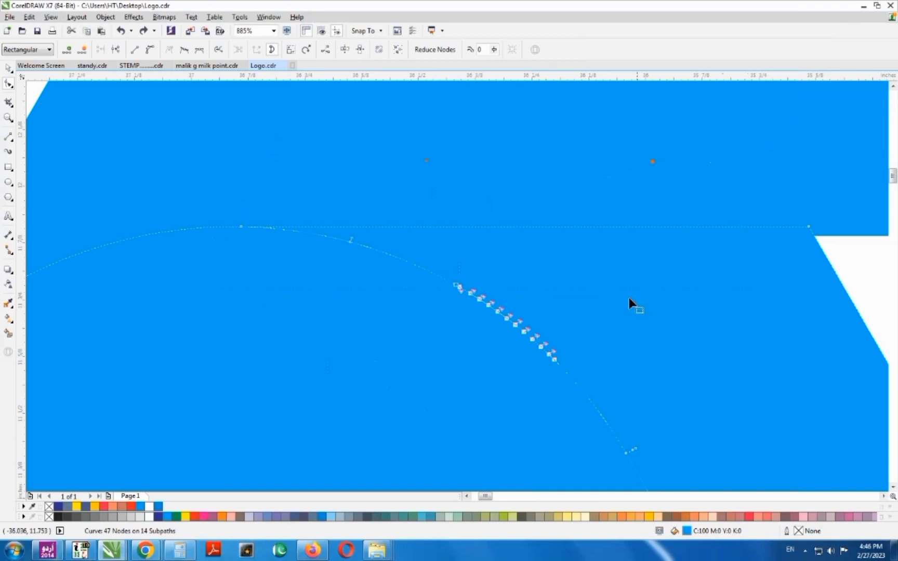
key(Delete)
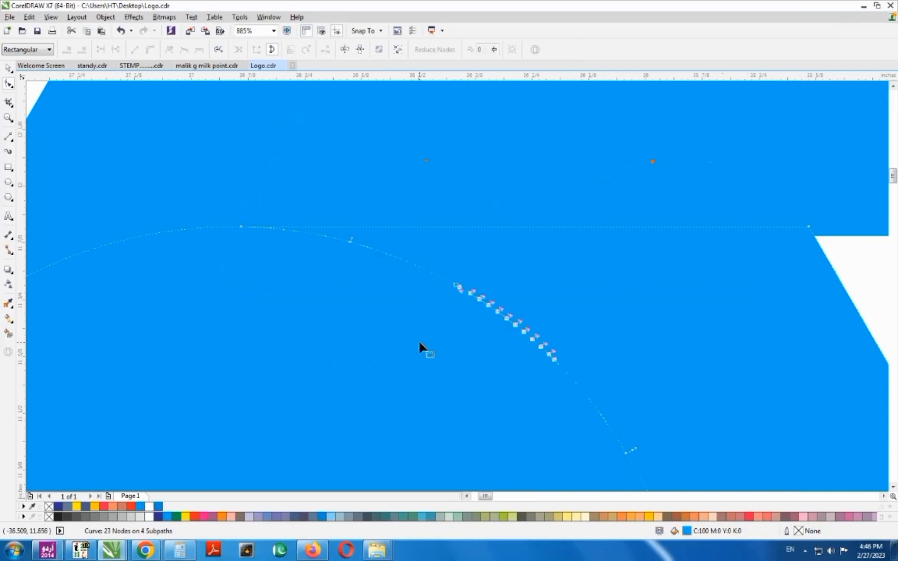
key(ctrl+z)
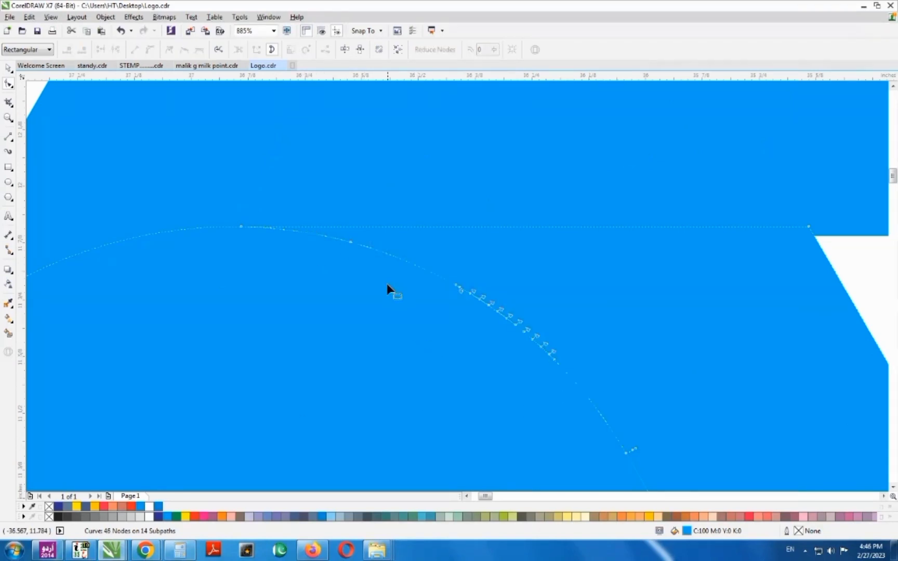
- Try to delete the upper arc's stray nodes together with its straight tail
scroll(387, 283, down, 3)
scroll(435, 344, up, 1)
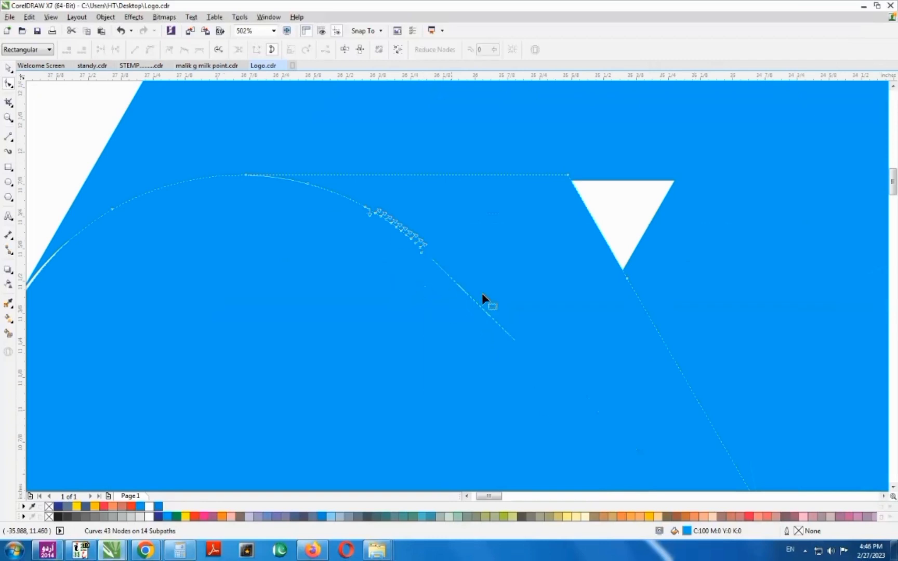
drag(482, 293, 357, 197)
key(Delete)
key(ctrl+z)
scroll(311, 189, down, 2)
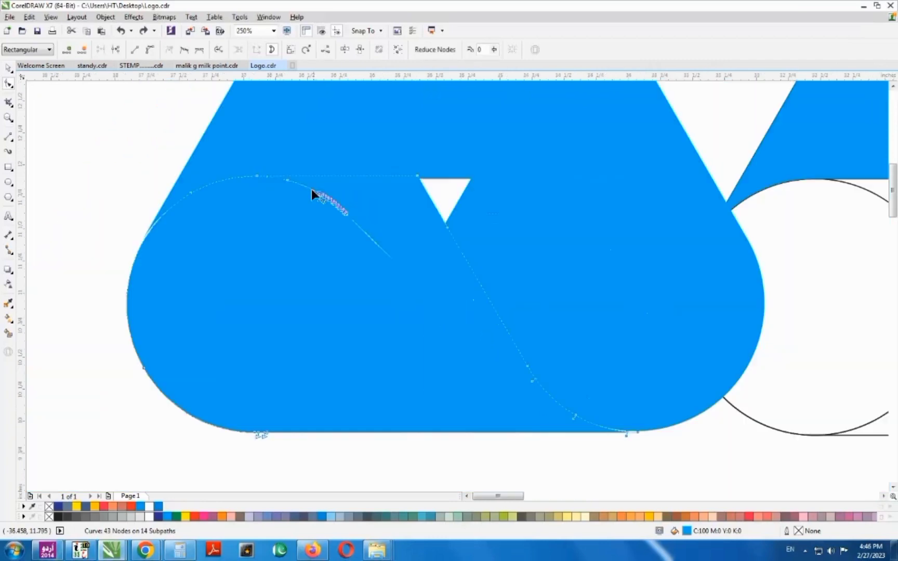
- Delete the upper arc's nodes, its row of stray nodes and the node where the straight edge begins
scroll(357, 232, up, 3)
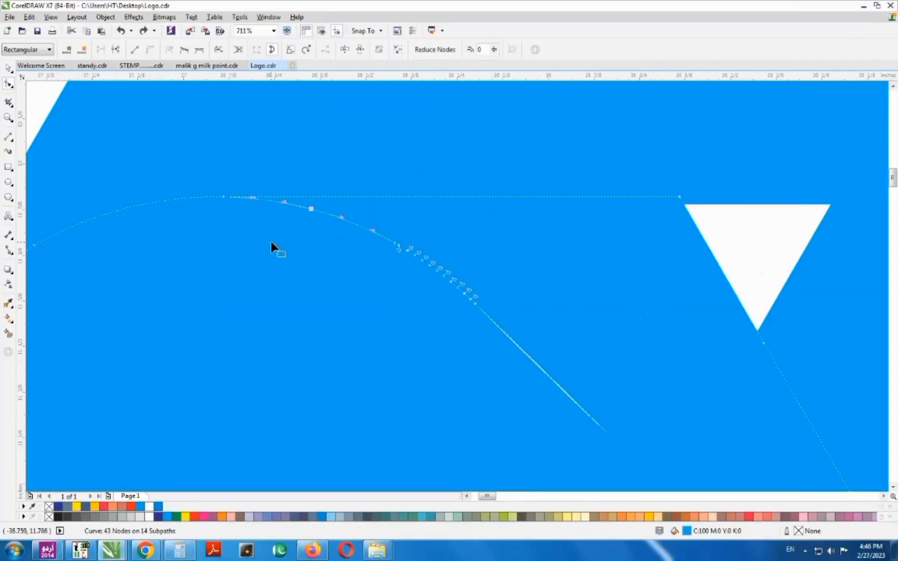
key(Delete)
drag(516, 229, 384, 322)
key(Delete)
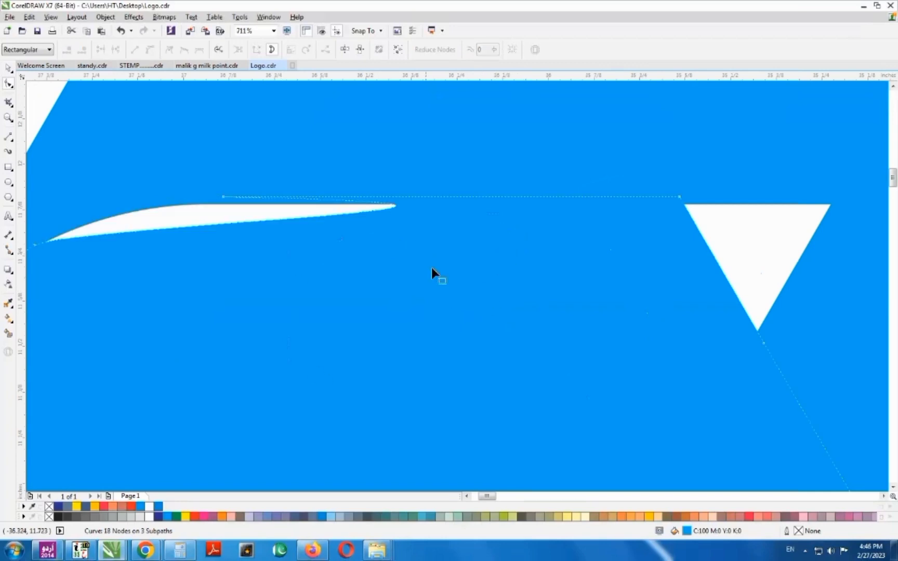
drag(250, 192, 182, 178)
key(Delete)
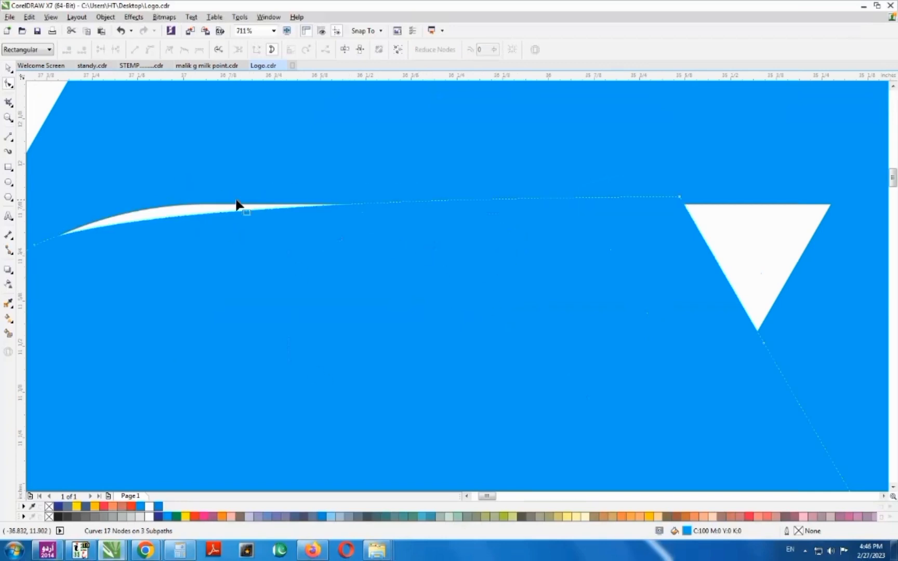
- Pull the control handle on the bottom bar's upper-left curve outward to close the thin white gap
scroll(332, 200, down, 2)
key(F2)
drag(85, 157, 406, 283)
drag(176, 279, 177, 273)
scroll(233, 236, down, 2)
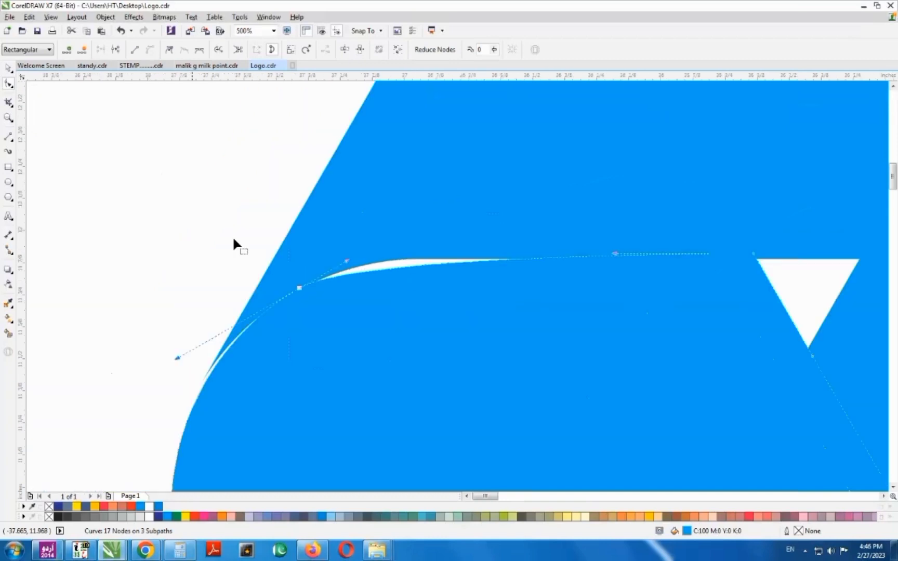
key(F2)
drag(128, 201, 683, 344)
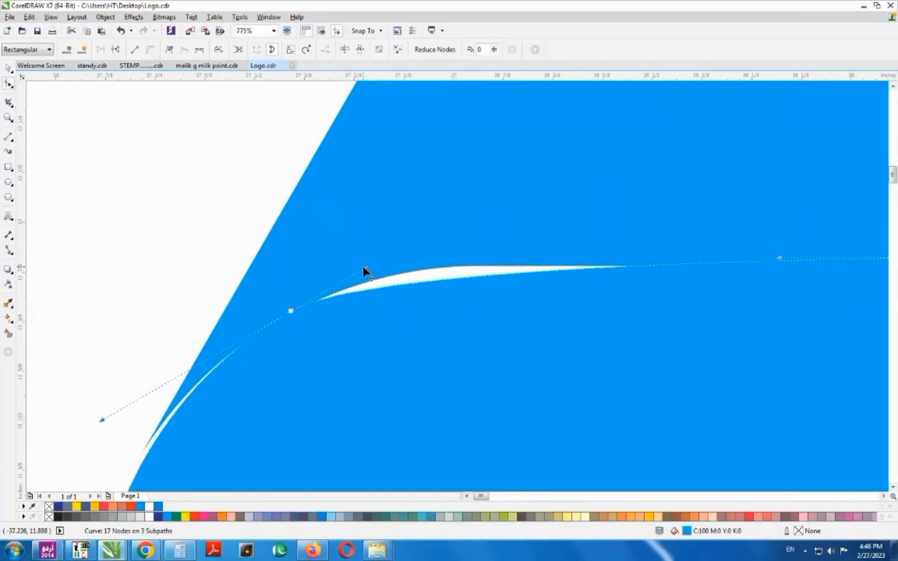
drag(364, 268, 379, 250)
scroll(383, 248, down, 5)
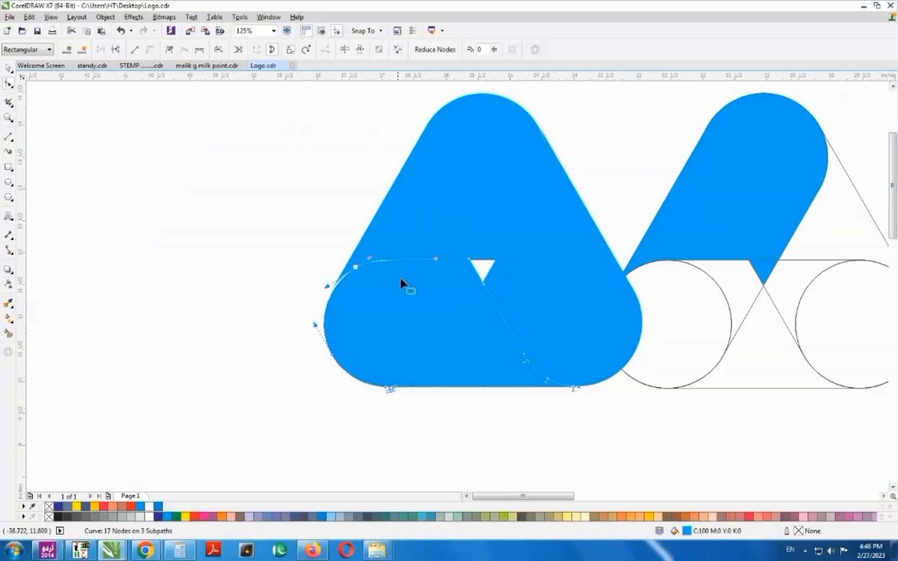
scroll(398, 275, down, 1)
key(F2)
drag(682, 139, 255, 373)
- Undo the handle adjustment and the node deletions on the bottom bar's upper arc, and leave node editing
key(ctrl+z)
key(ctrl+z)
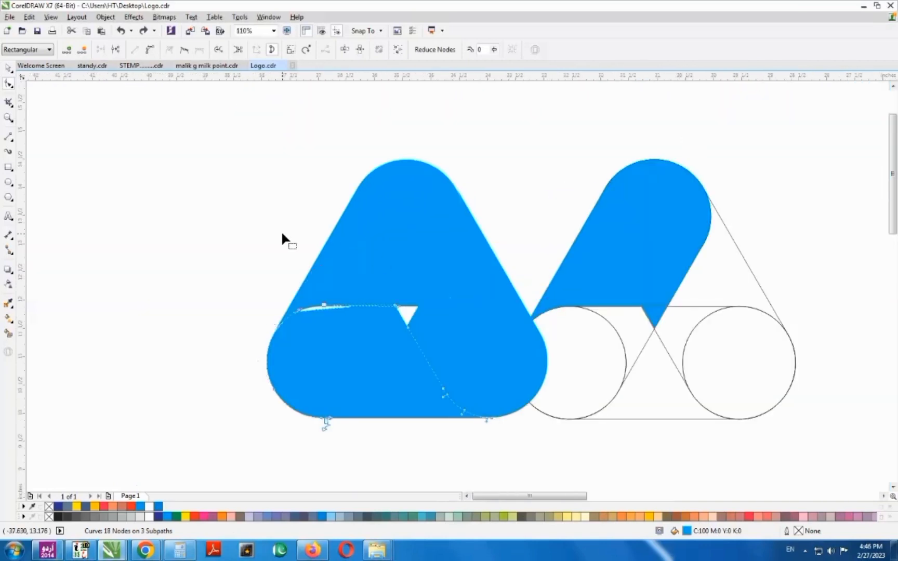
key(ctrl+z)
key(ctrl+z)
key(ctrl+z)
key(ctrl+z)
key(F2)
drag(217, 231, 750, 412)
click(8, 68)
click(89, 203)
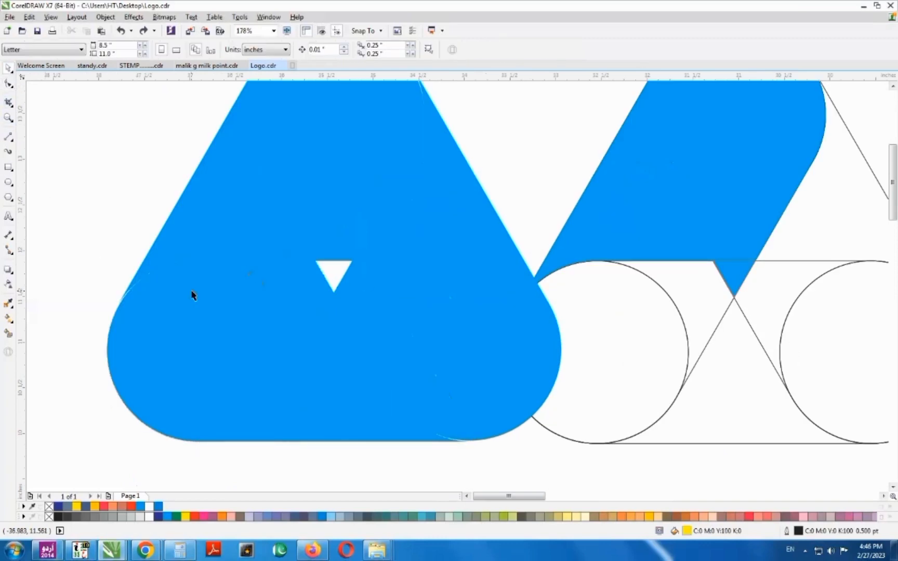
- Select the logo's bottom bar and activate the Interactive Fill tool
click(192, 295)
scroll(162, 268, down, 2)
key(F2)
drag(90, 244, 447, 408)
key(g)
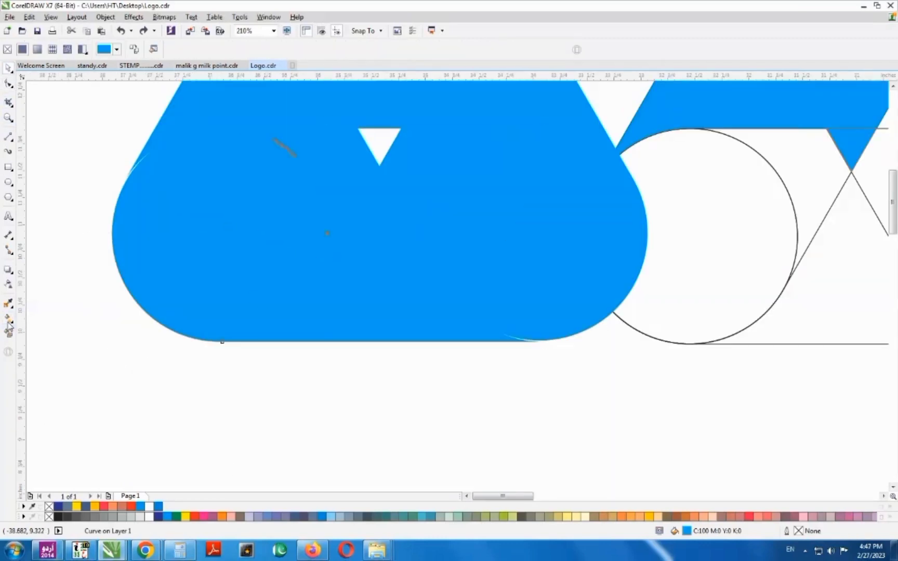
drag(248, 118, 245, 301)
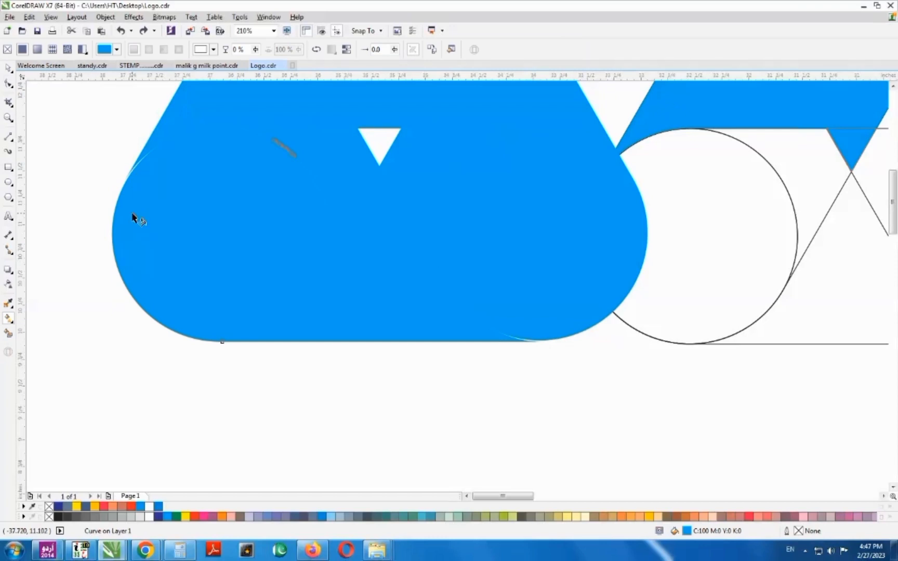
scroll(242, 272, down, 3)
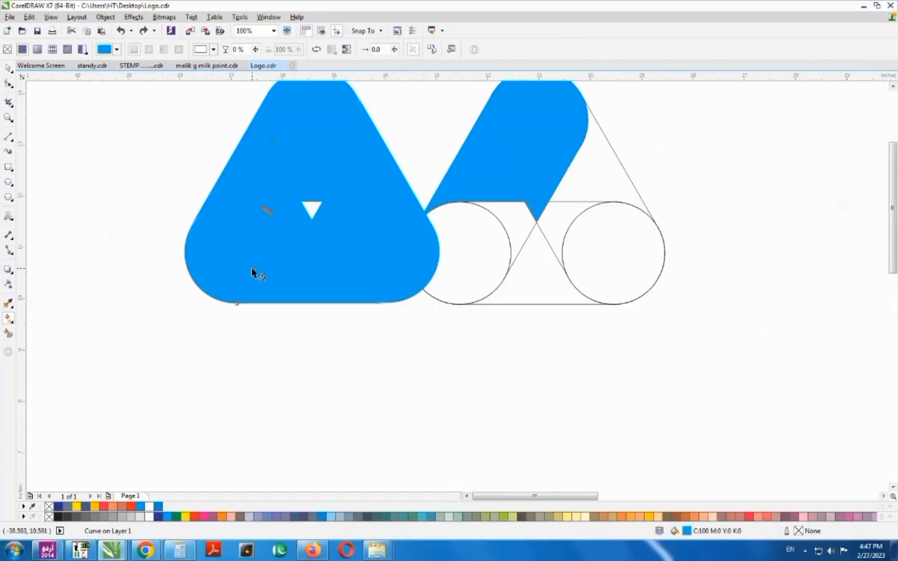
scroll(177, 215, up, 2)
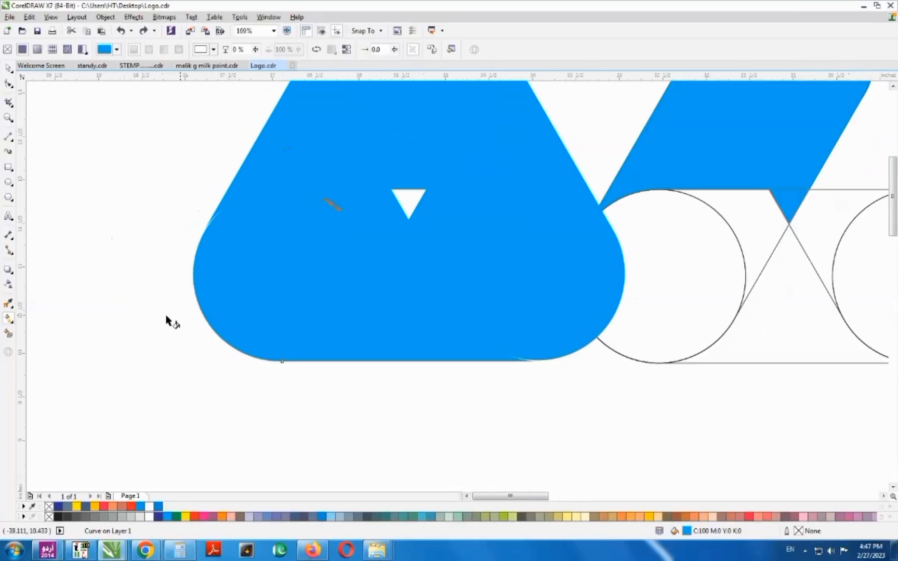
key(F11)
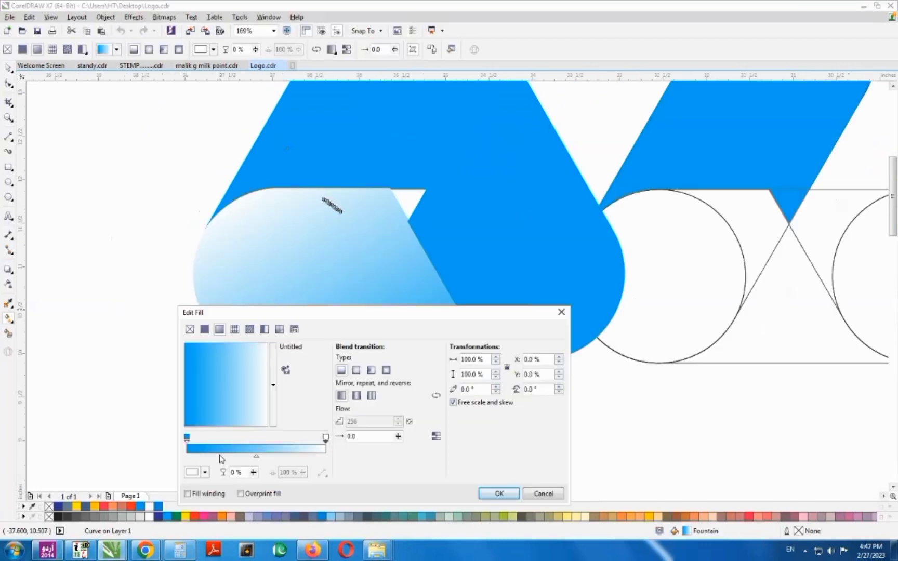
click(539, 494)
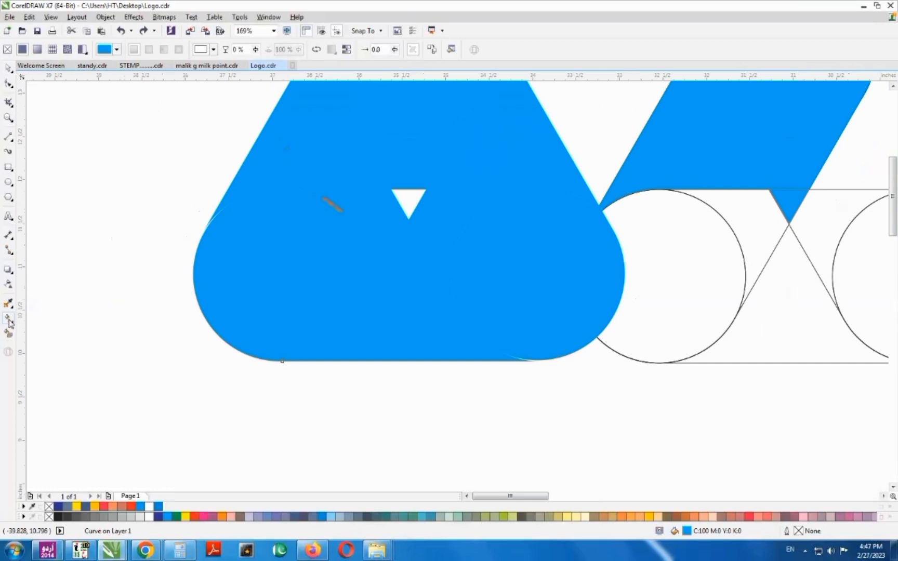
- Give the bottom bar a vertical linear fountain fill, running from blue at its lower edge to white at its upper edge
drag(306, 155, 311, 317)
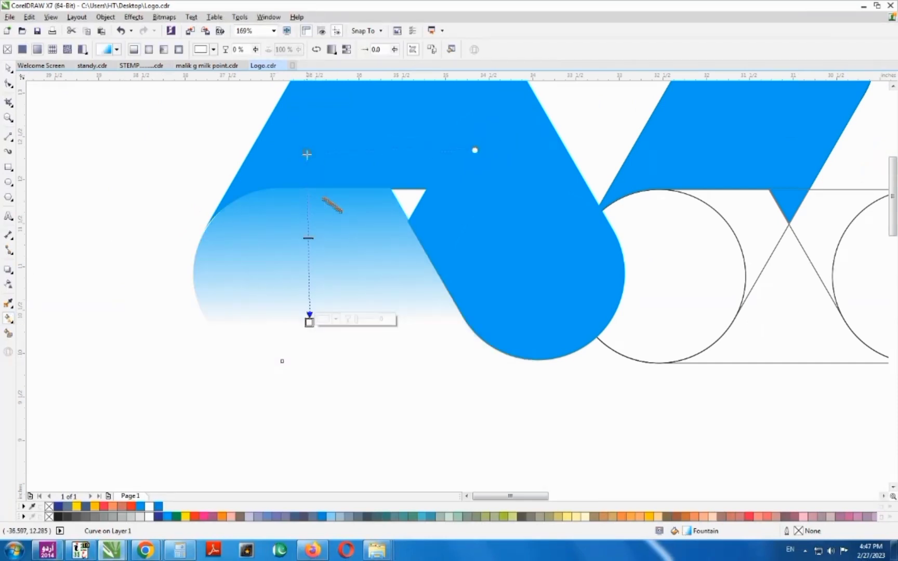
drag(306, 154, 341, 411)
drag(308, 322, 318, 209)
drag(340, 411, 332, 412)
drag(314, 359, 315, 363)
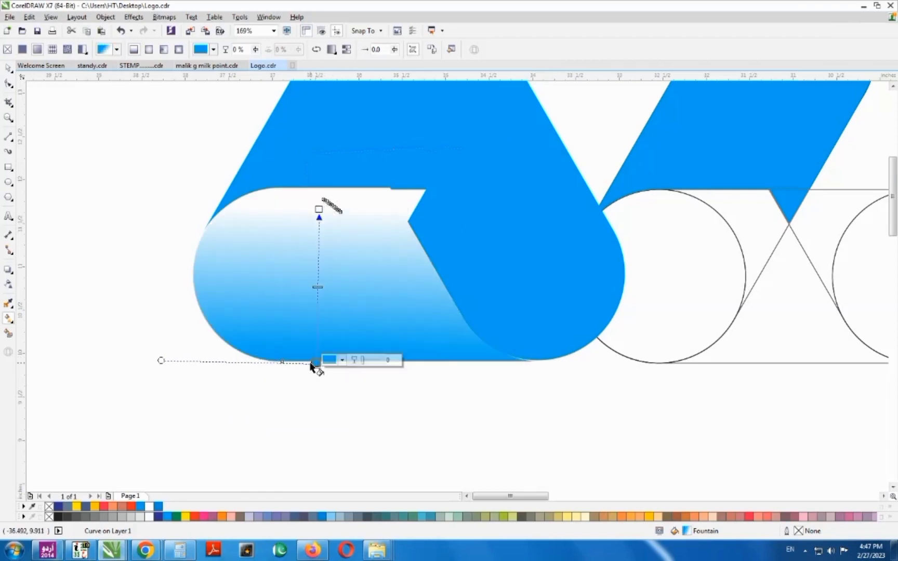
drag(318, 217, 299, 188)
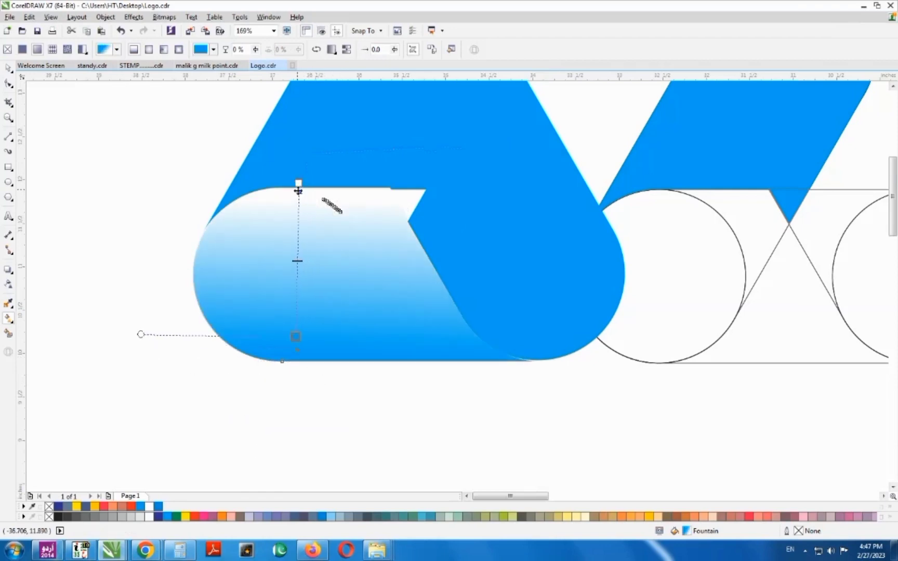
drag(298, 335, 297, 368)
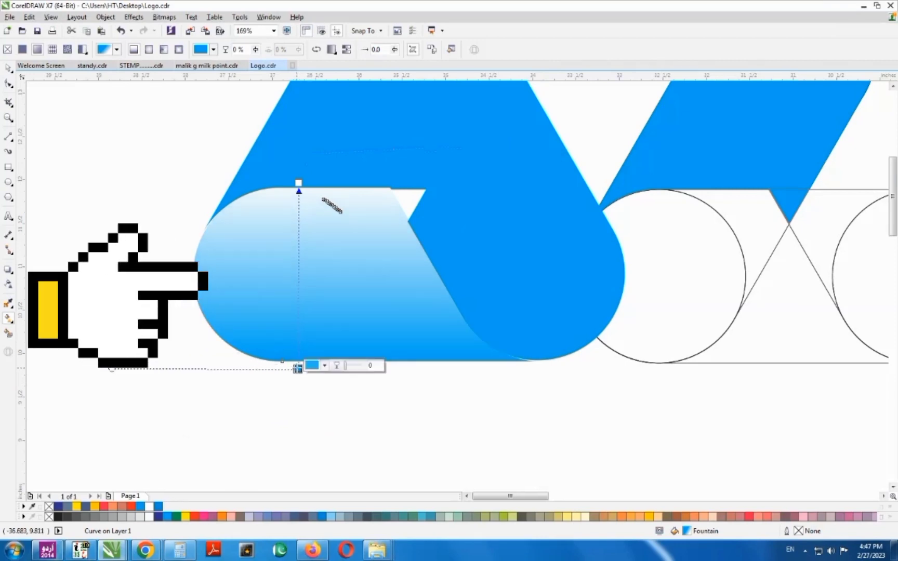
- Change the gradient's upper end colour to black by setting its red, green and blue values to 0
click(299, 183)
click(325, 180)
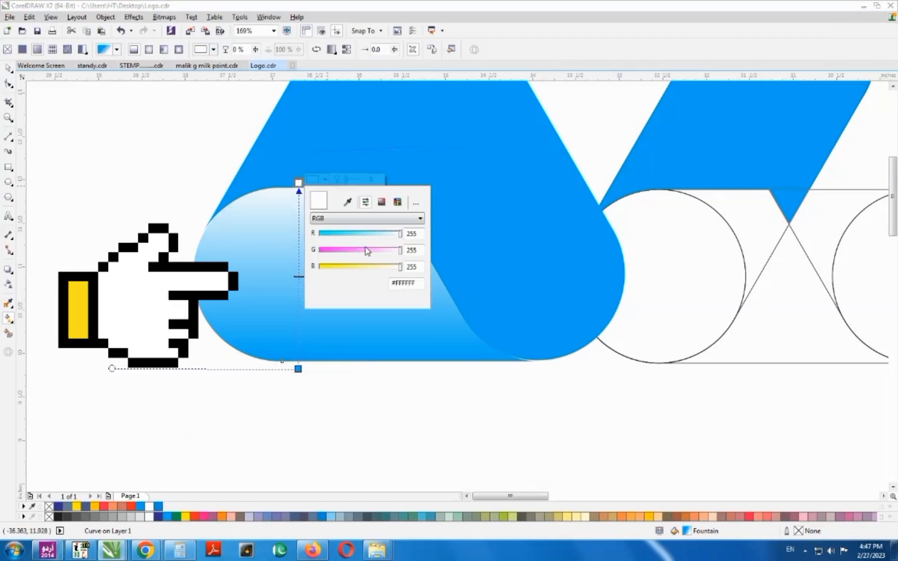
drag(400, 233, 319, 233)
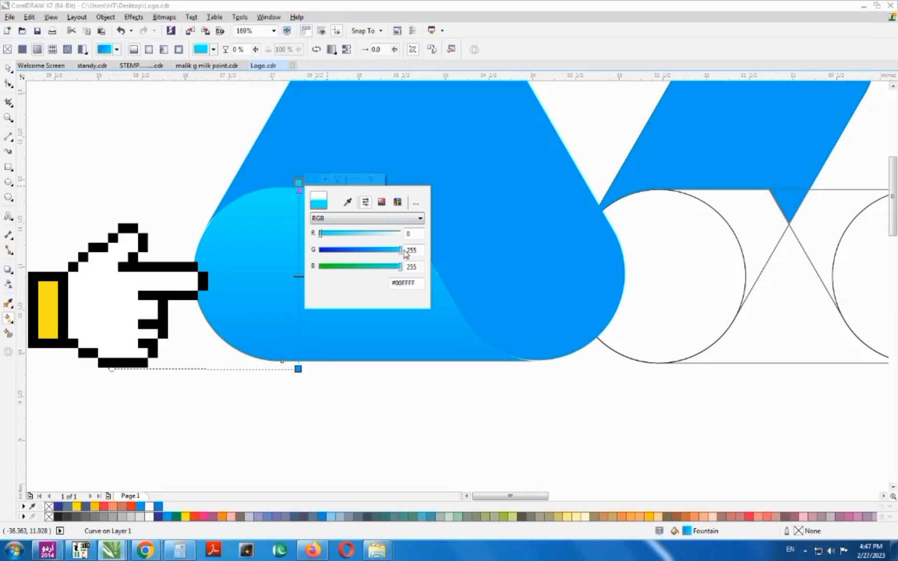
drag(404, 251, 319, 260)
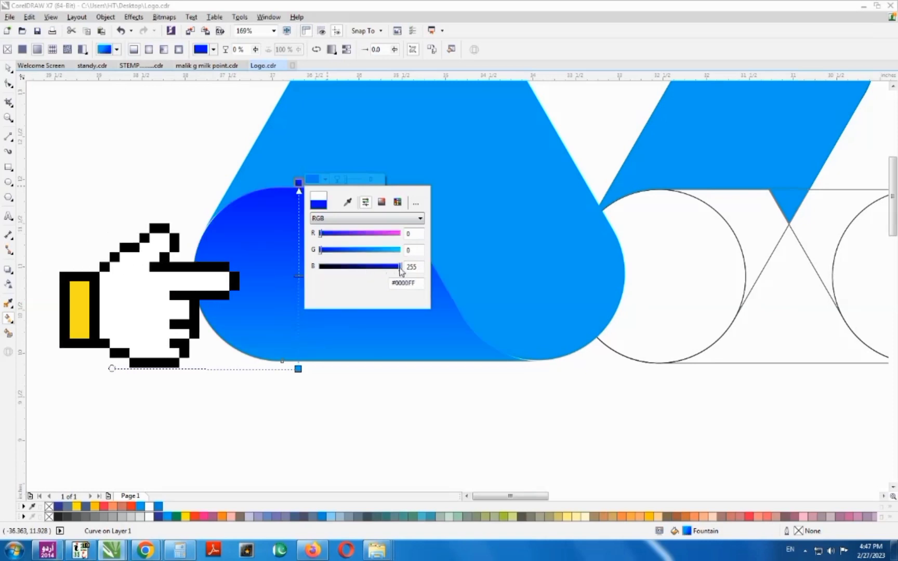
drag(400, 268, 313, 266)
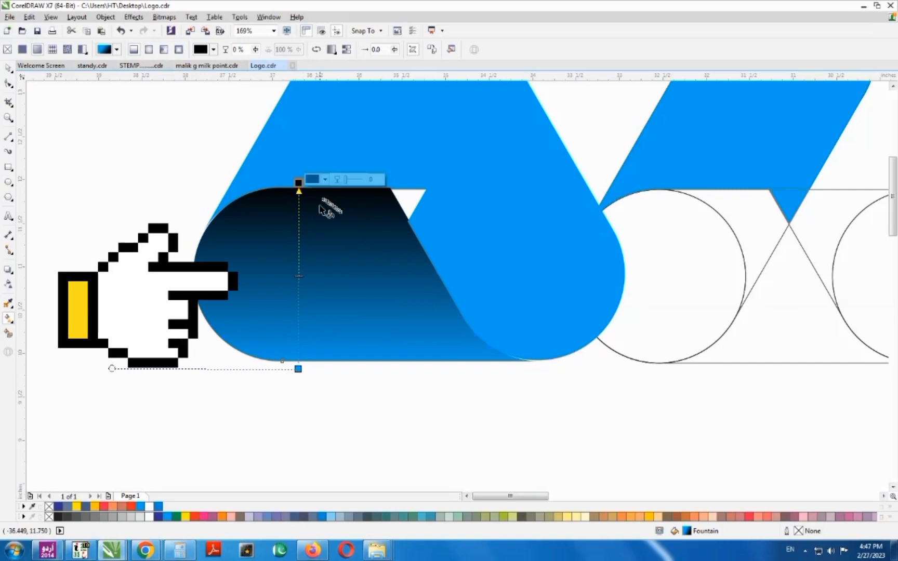
- Add a colour stop near the middle of the bottom bar's gradient, at 48 %, and make it teal
click(299, 279)
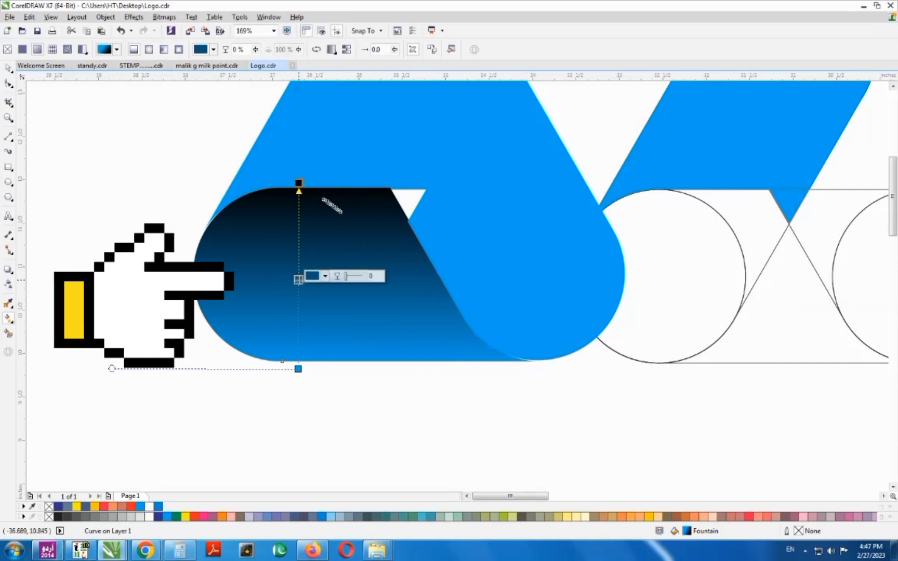
click(326, 276)
click(326, 277)
click(326, 277)
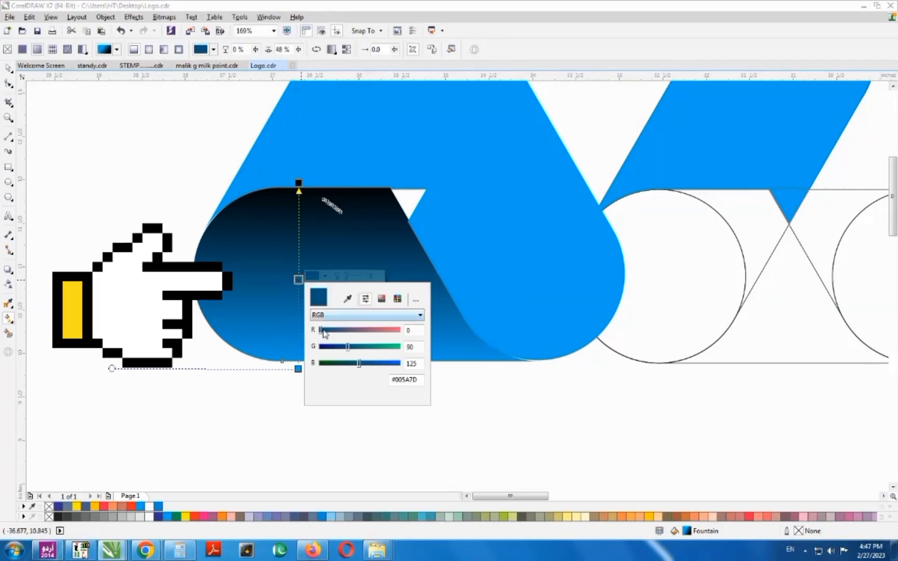
click(326, 276)
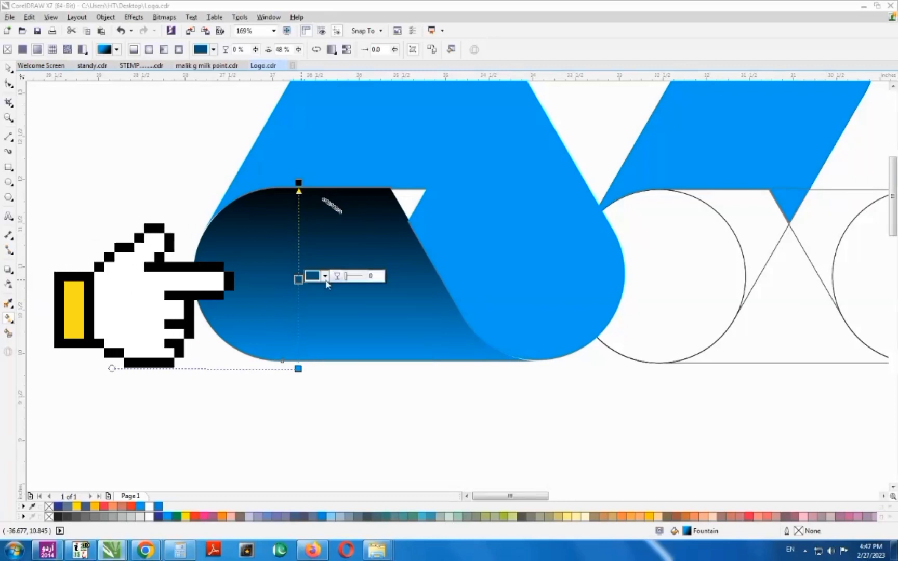
click(326, 277)
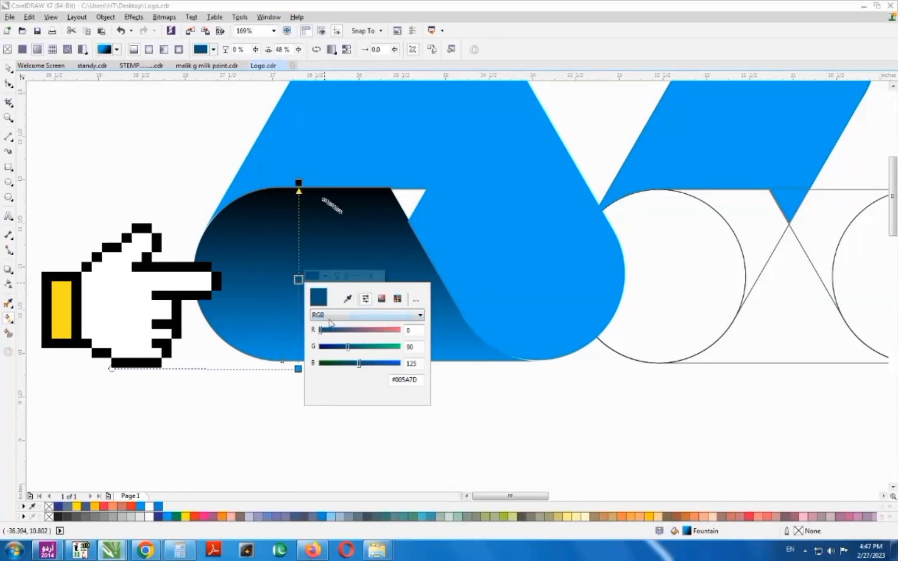
click(347, 299)
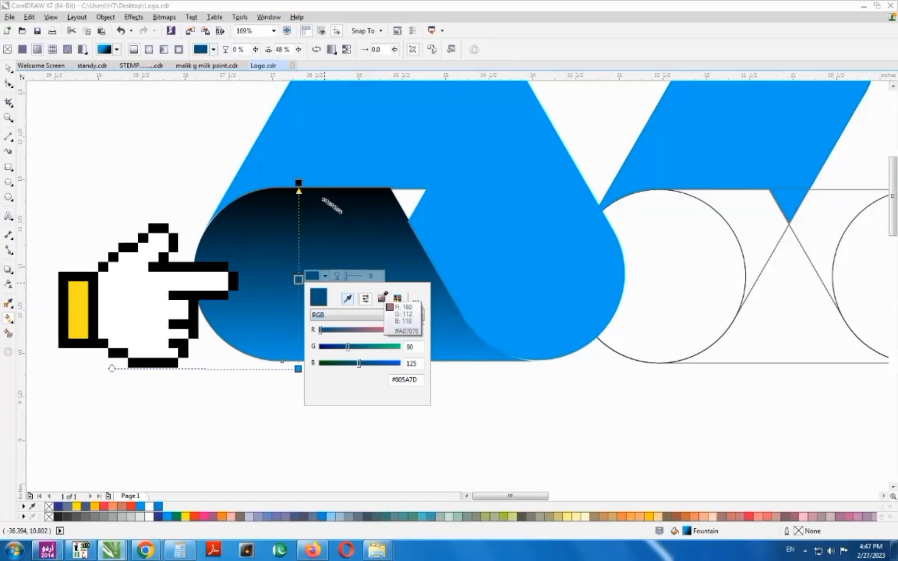
click(383, 297)
click(383, 300)
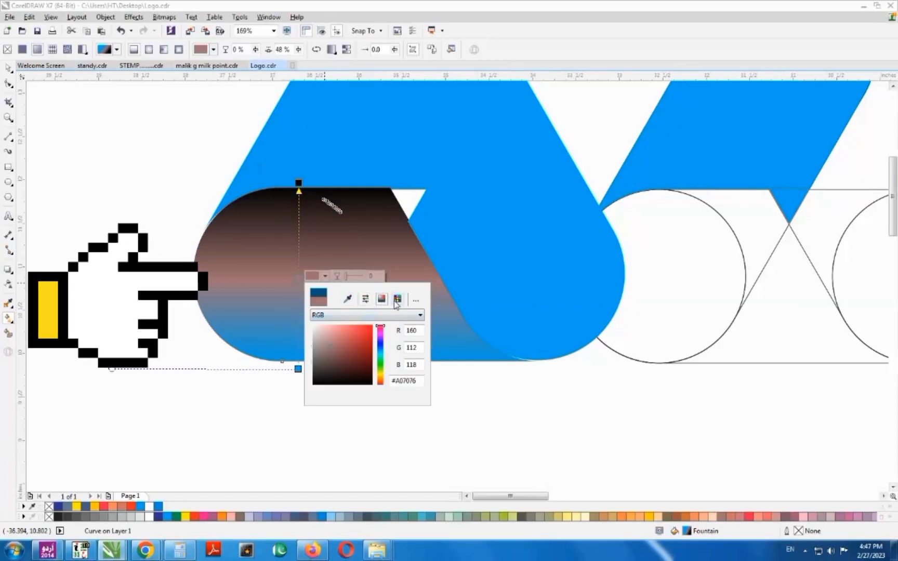
click(383, 355)
click(366, 345)
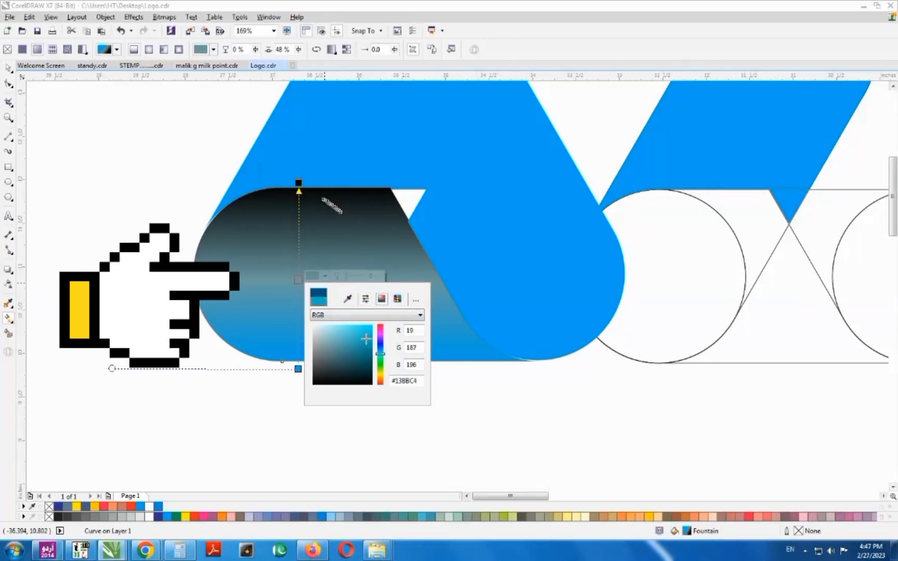
drag(383, 356, 370, 331)
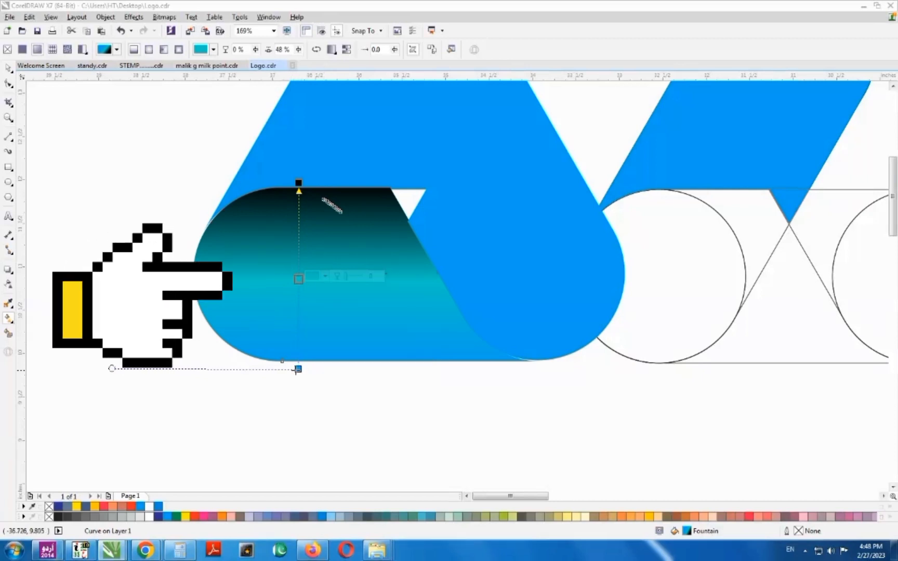
- Set the gradient's lower end colour to dark blue, C100 M71 Y42 K40, and deselect the bottom bar
click(298, 369)
click(324, 367)
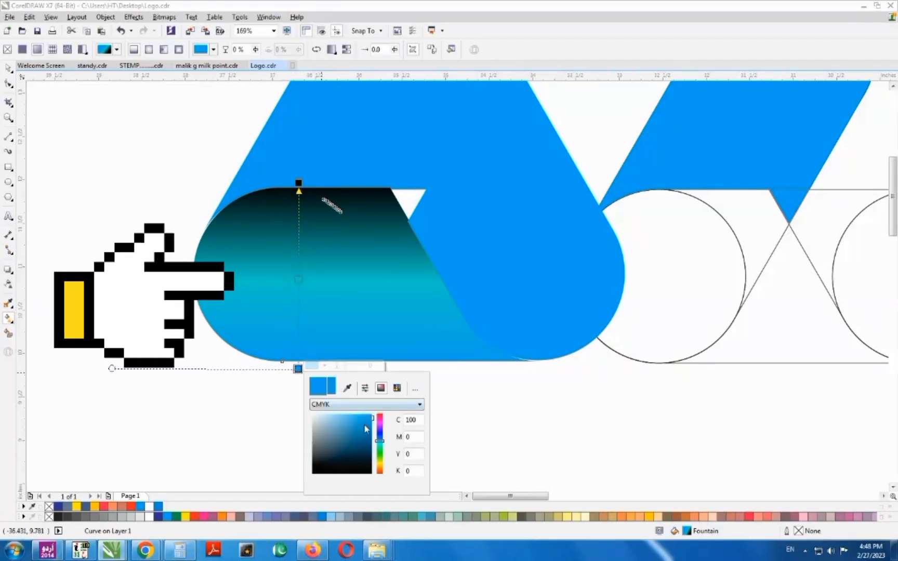
drag(372, 422, 373, 456)
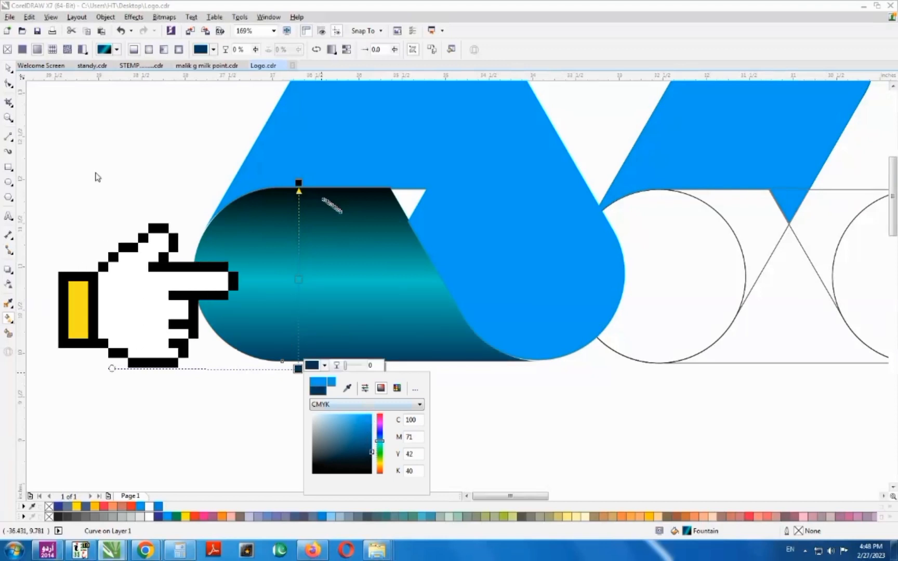
click(11, 68)
click(10, 68)
click(104, 156)
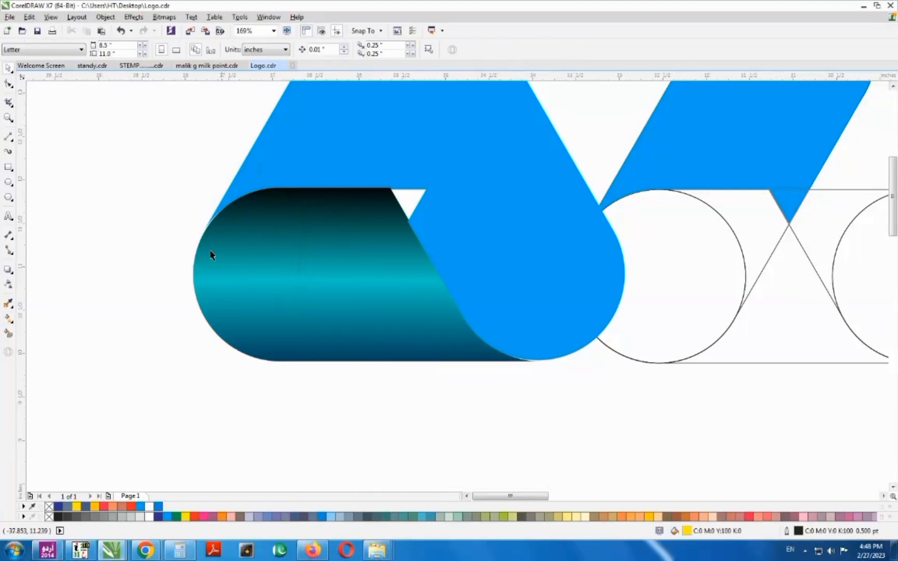
scroll(233, 263, down, 2)
key(F2)
drag(167, 349, 479, 129)
click(534, 296)
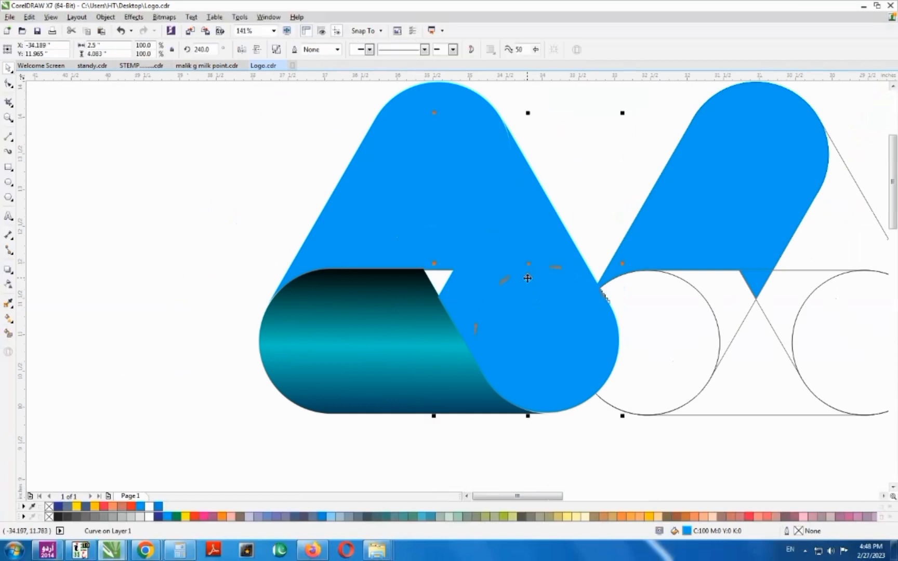
click(400, 319)
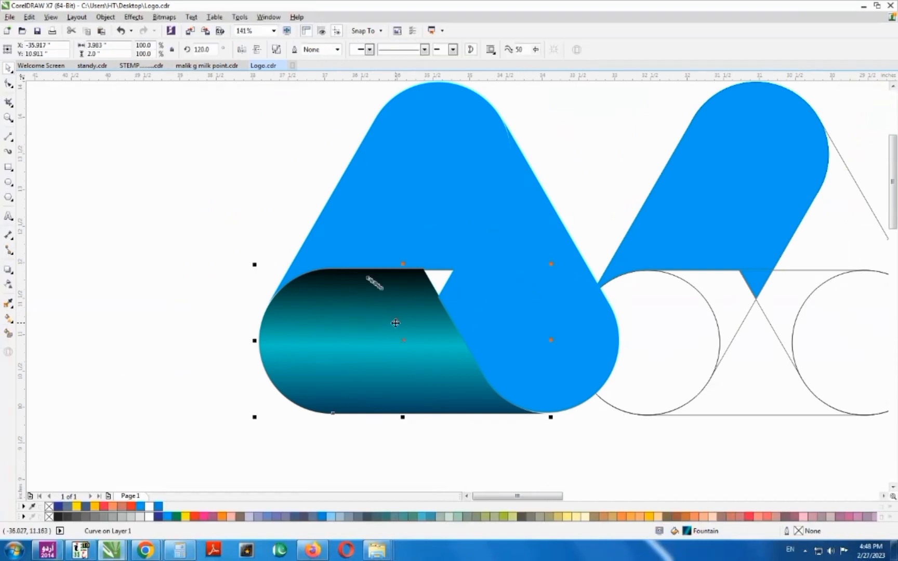
click(29, 17)
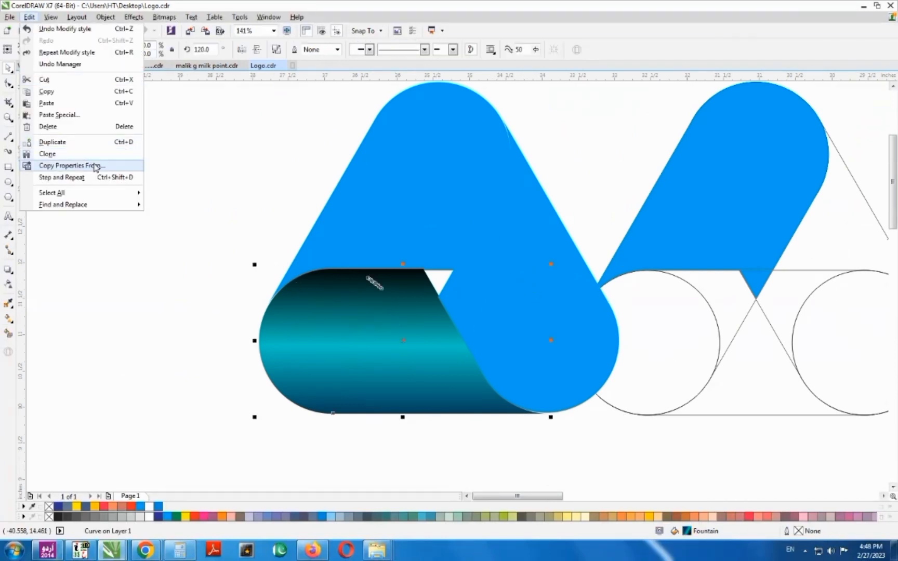
click(67, 165)
click(459, 295)
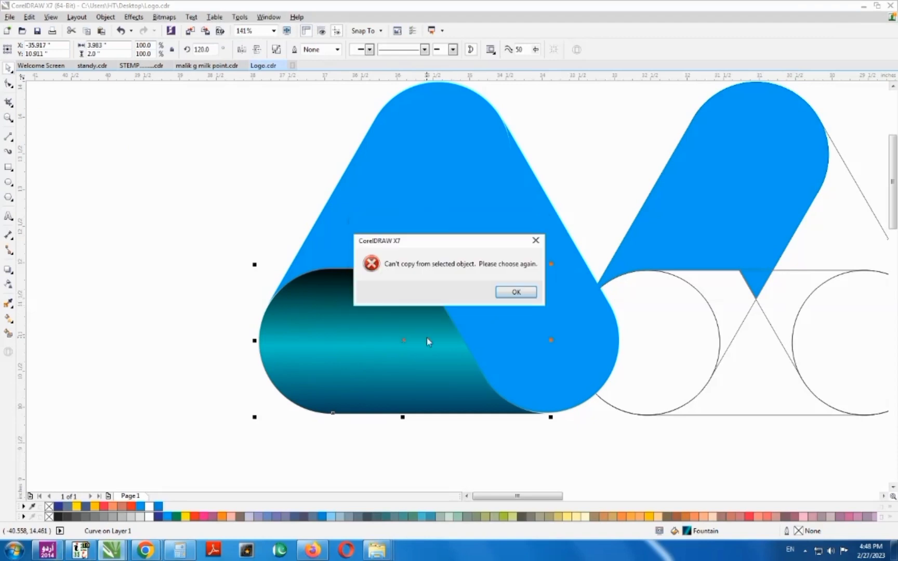
click(427, 337)
click(516, 292)
click(227, 262)
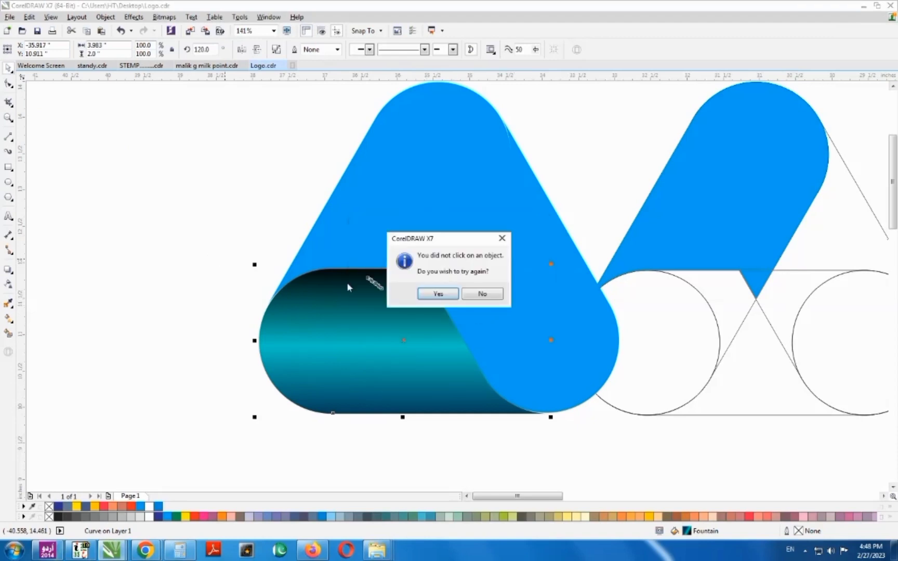
click(482, 294)
- Copy the bottom bar's gradient fill onto the logo's right bar and upper-left bar with Copy Properties From
click(540, 322)
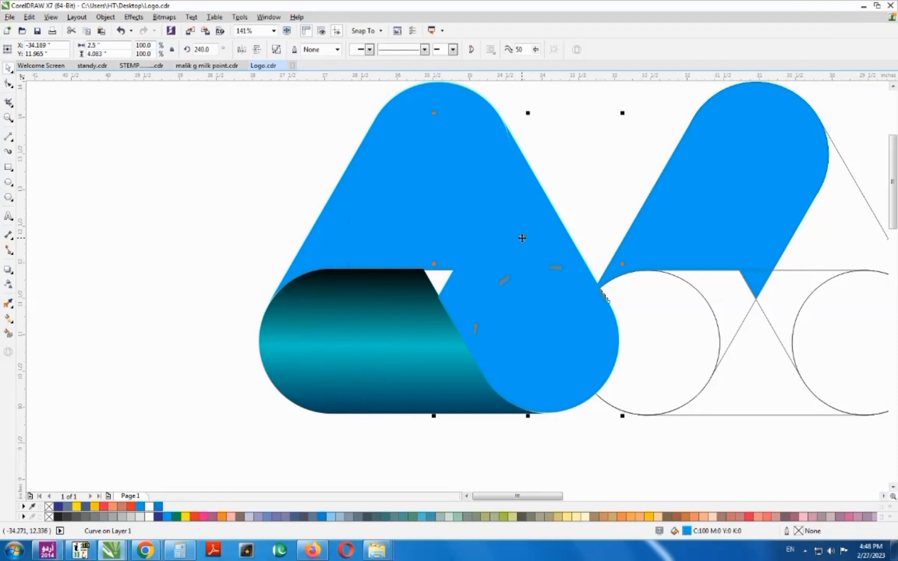
click(29, 17)
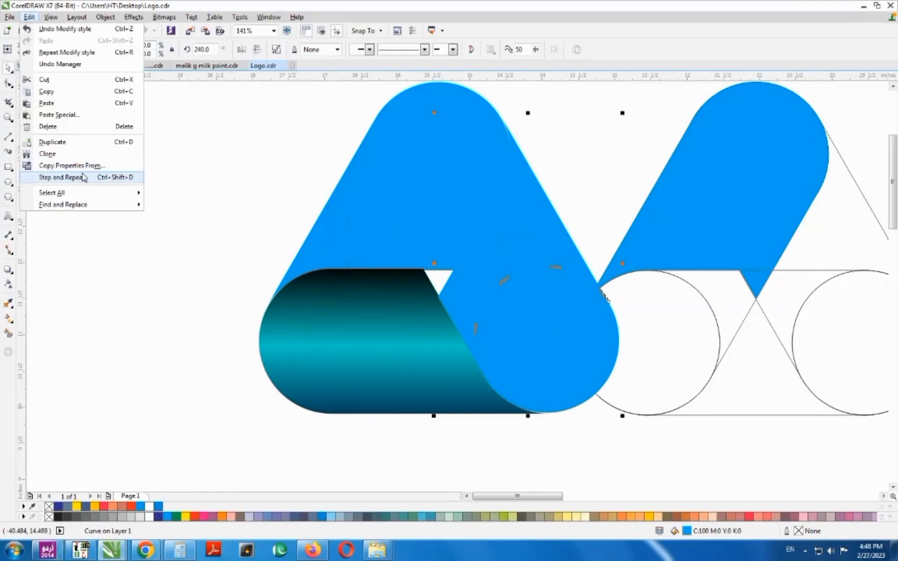
click(57, 166)
click(460, 295)
click(433, 323)
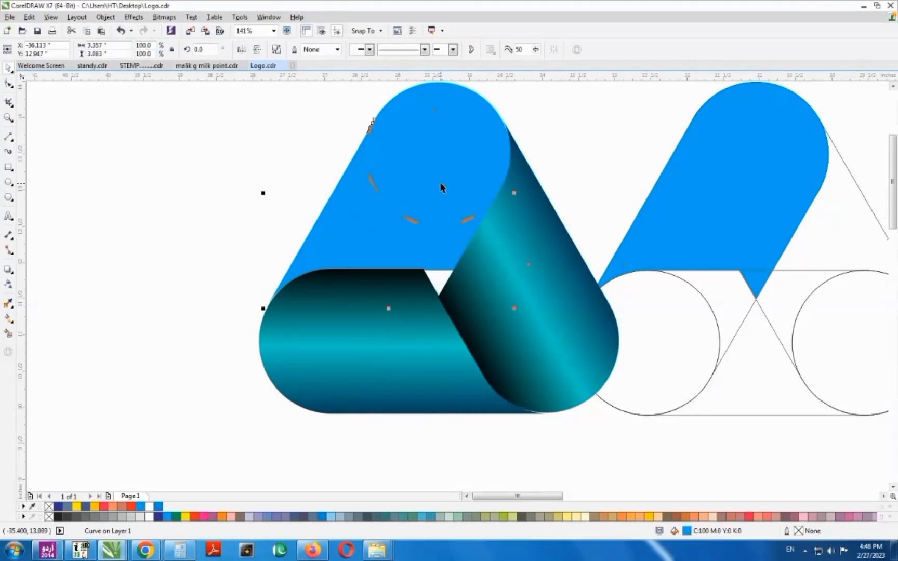
click(173, 99)
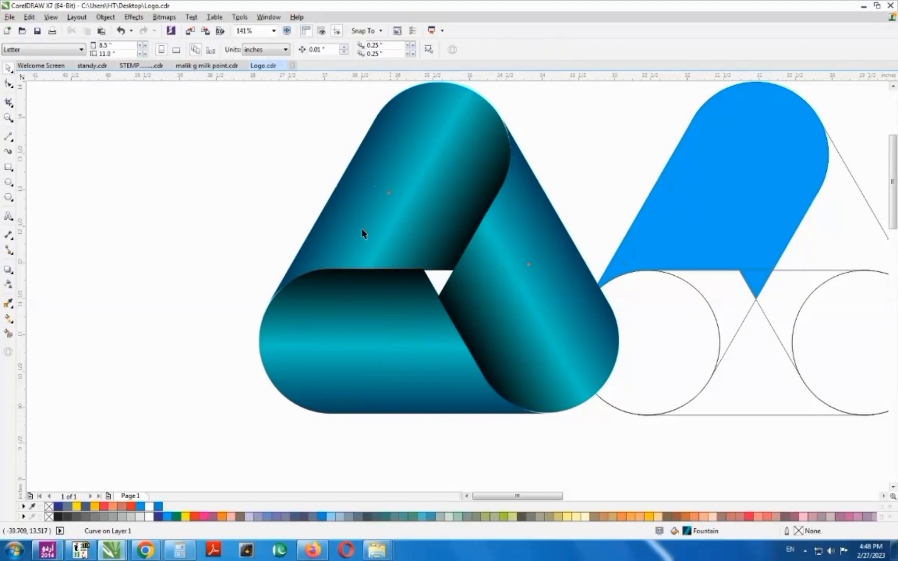
- Delete the blue bar and outlined construction circles beside the finished gradient logo
scroll(400, 234, down, 3)
drag(166, 114, 647, 379)
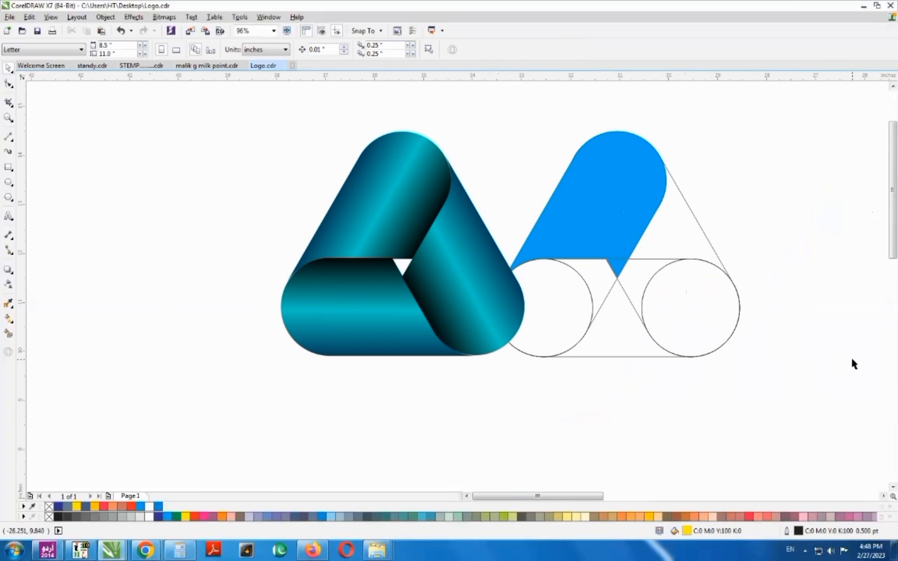
drag(790, 114, 493, 426)
key(Delete)
- Move the finished gradient logo next to the reference logo
scroll(559, 337, down, 2)
drag(559, 336, 201, 330)
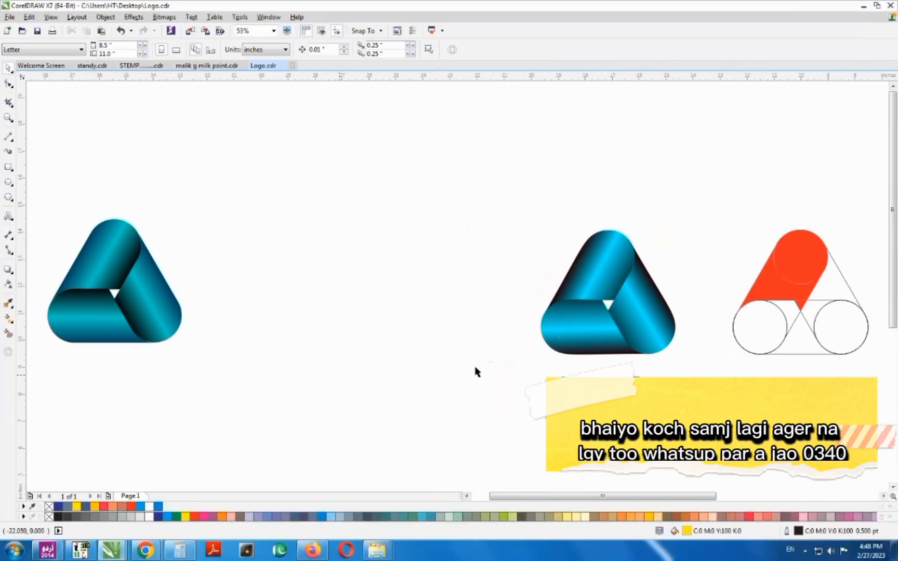
drag(474, 368, 509, 353)
drag(50, 451, 270, 162)
drag(210, 303, 563, 321)
- Delete the red construction drawing beside the reference logo
scroll(537, 299, up, 2)
click(361, 204)
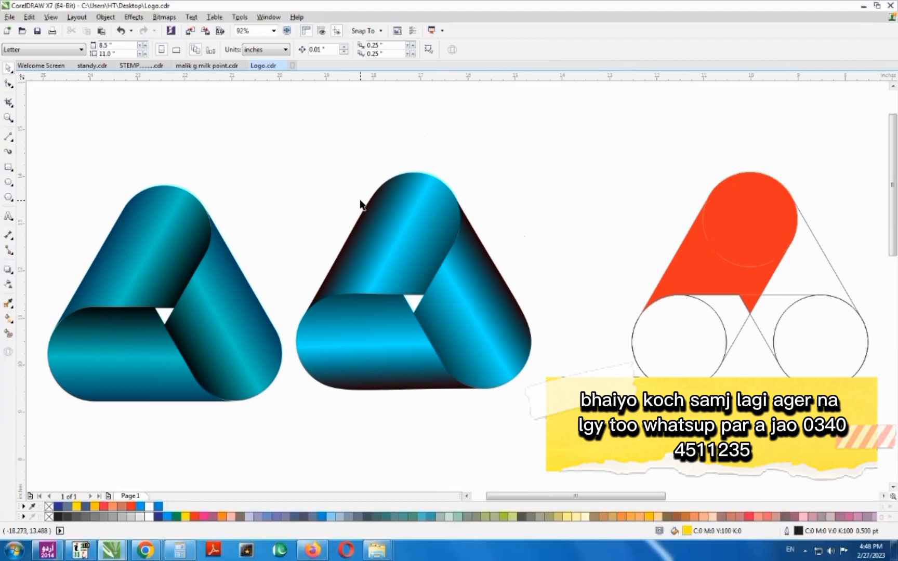
scroll(598, 175, right, 1)
key(Delete)
scroll(776, 285, up, 2)
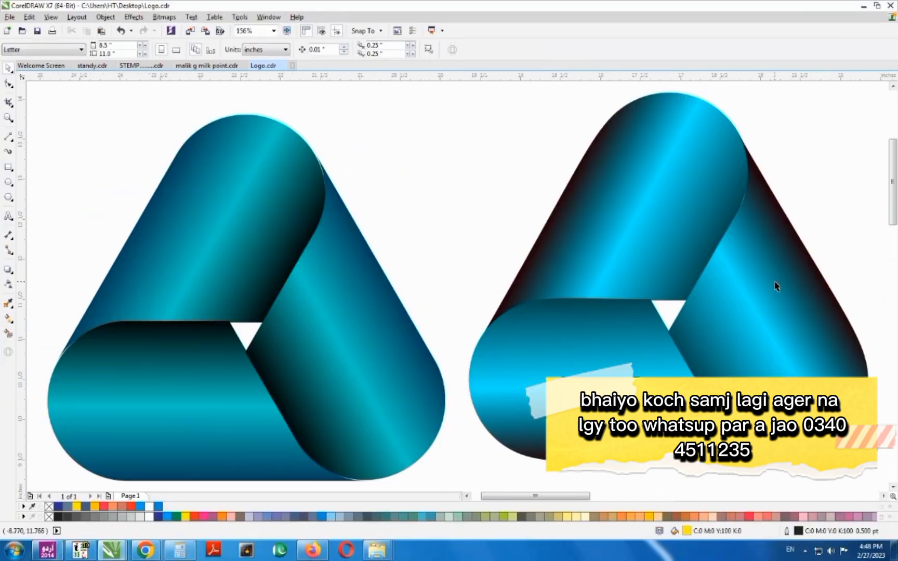